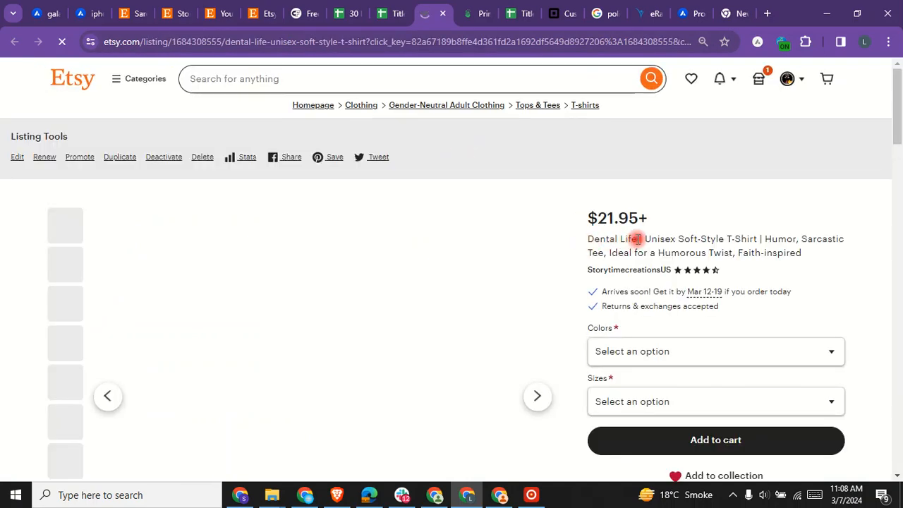
Step: Examine the title and product image of the open Dental Life unisex soft-style T-shirt listing
left_click_drag(608, 240, 514, 265)
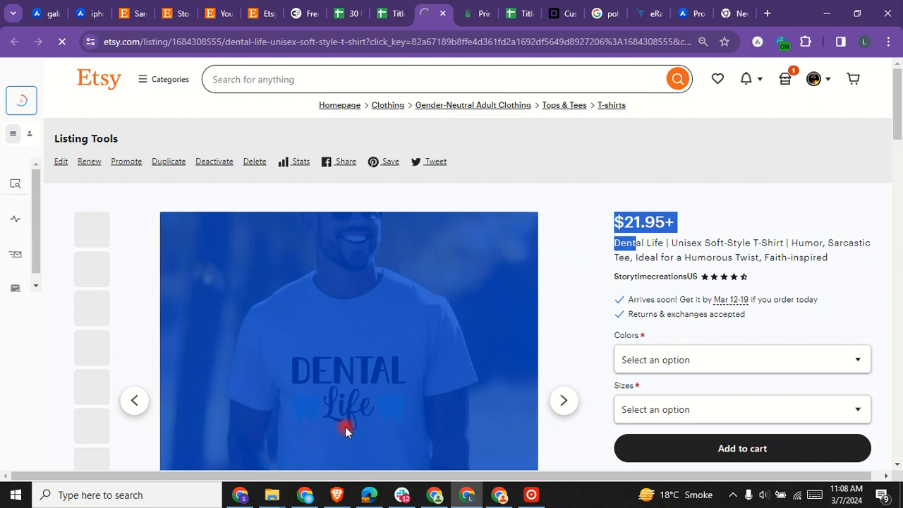
left_click_drag(345, 426, 367, 413)
left_click_drag(559, 235, 494, 379)
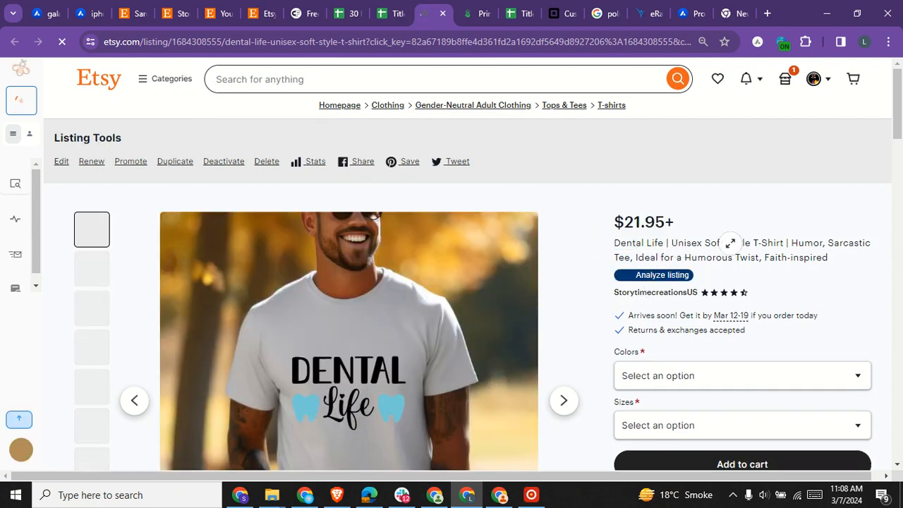
Step: Return to the Titles and Tags spreadsheet and open the Etsy listing linked in cell A18
left_click(400, 8)
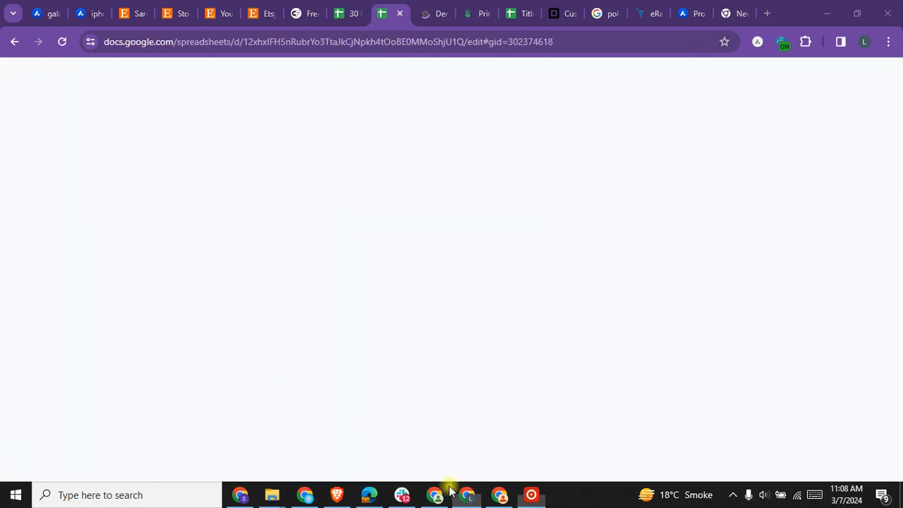
left_click(80, 310)
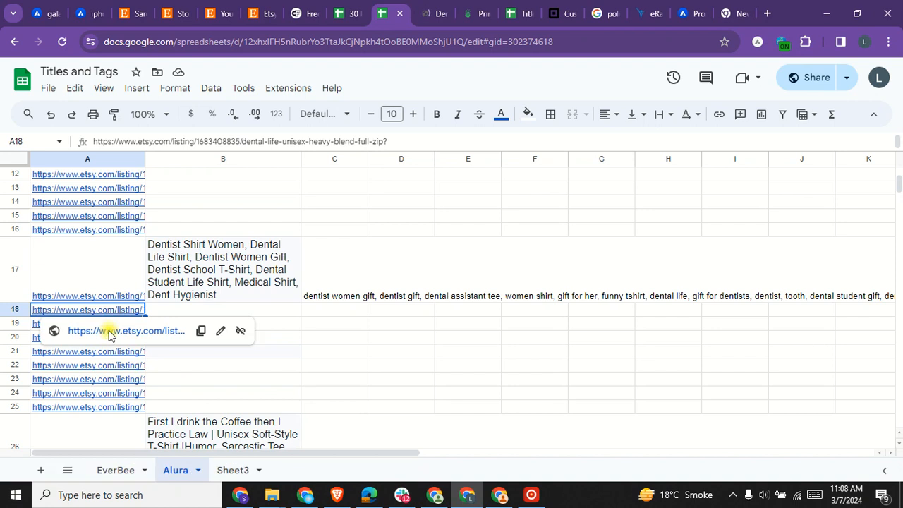
left_click(106, 331)
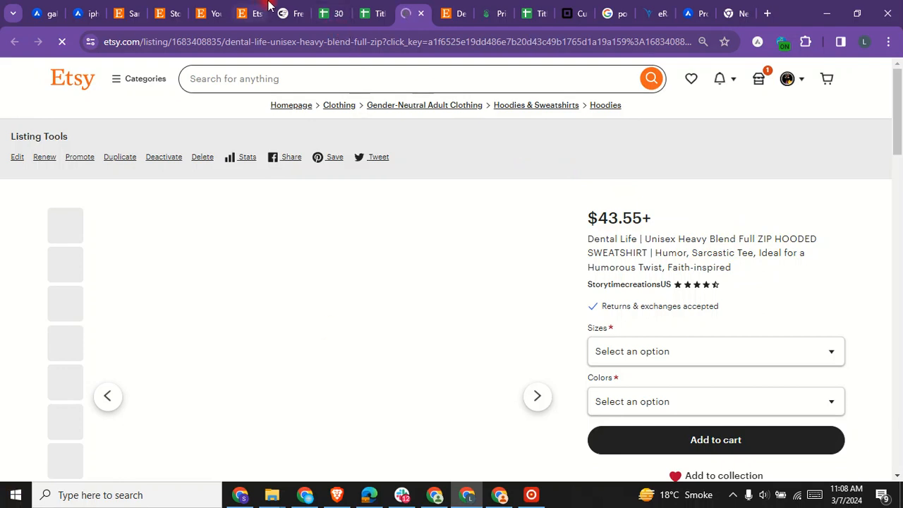
Step: Go back to the spreadsheet and open the Etsy listing linked in cell A19
left_click(366, 17)
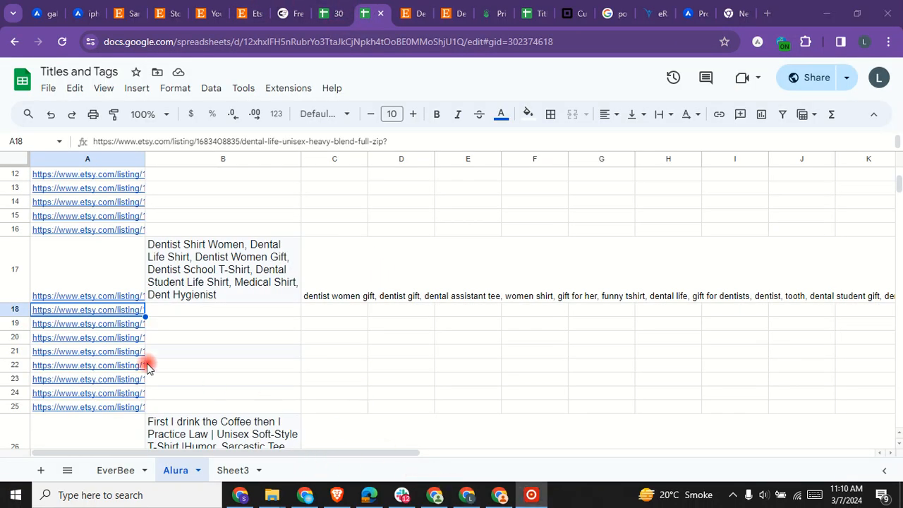
left_click(67, 324)
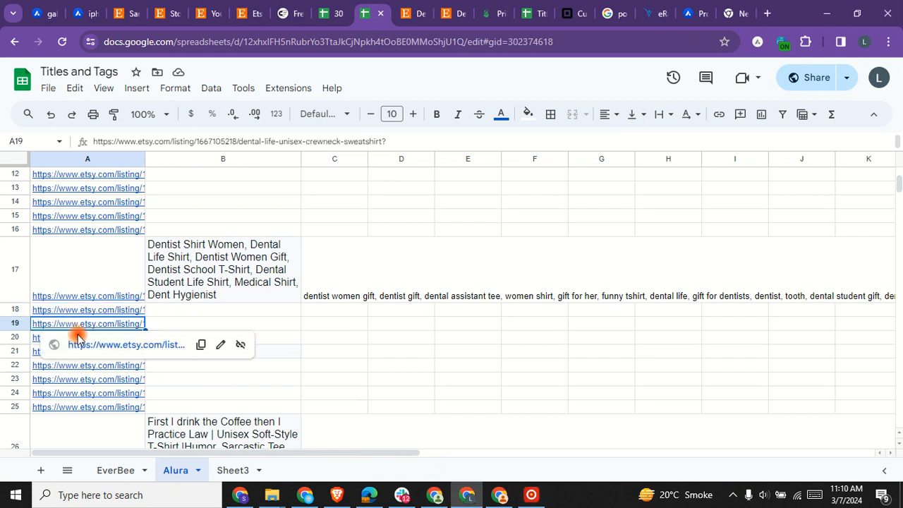
left_click(101, 345)
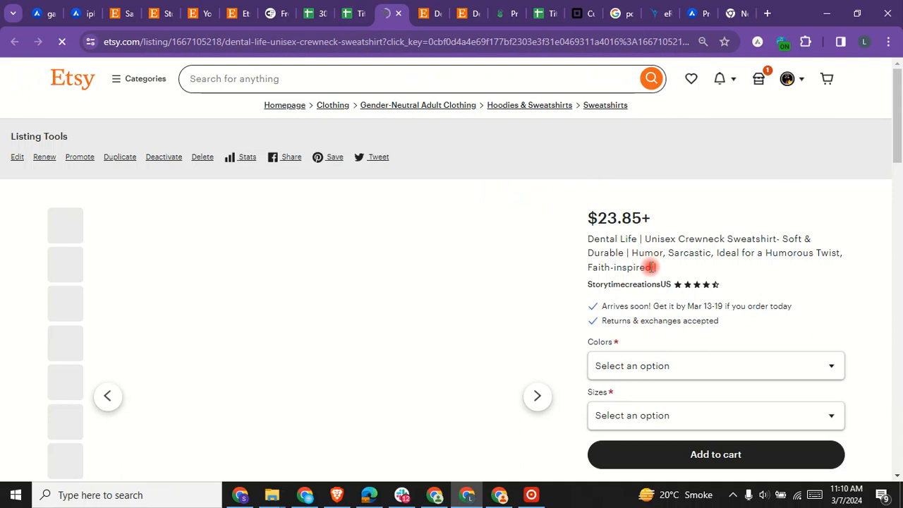
Step: Open the Etsy listing linked in cell A20 of the spreadsheet and check its title
left_click(350, 6)
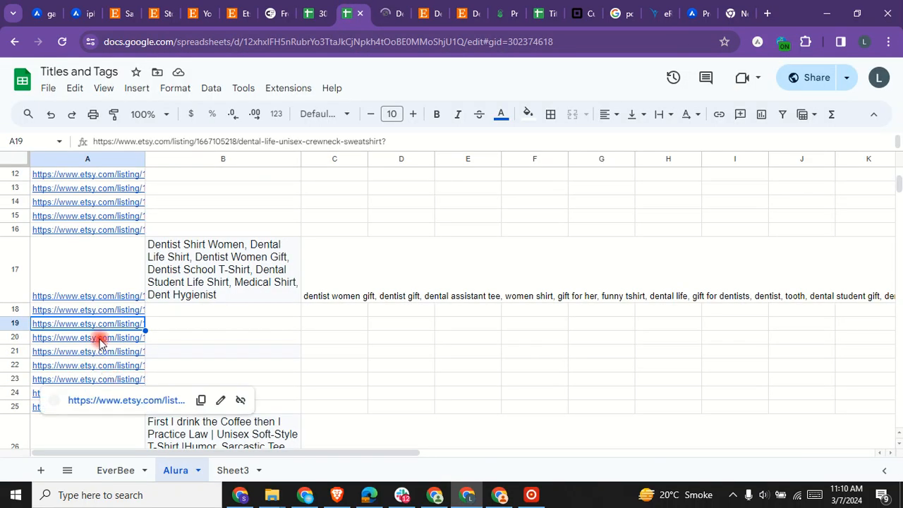
left_click(100, 338)
left_click(118, 359)
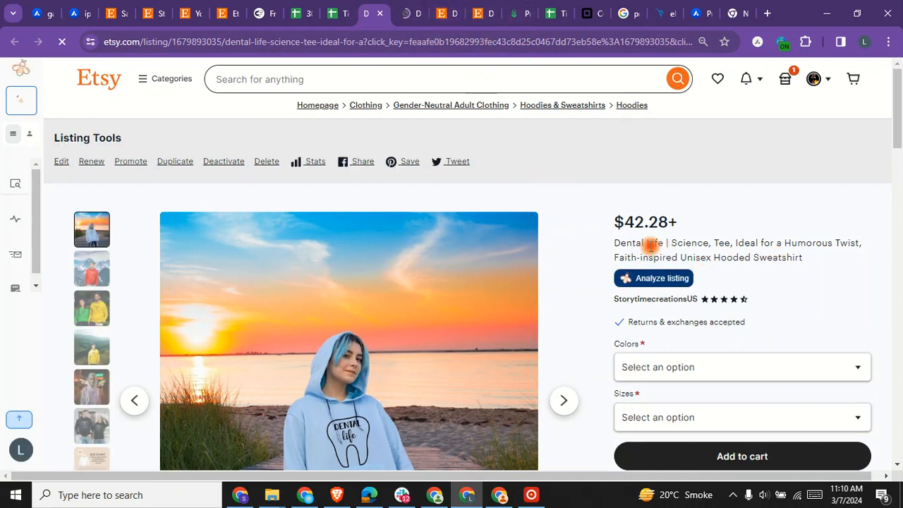
left_click_drag(600, 247, 599, 252)
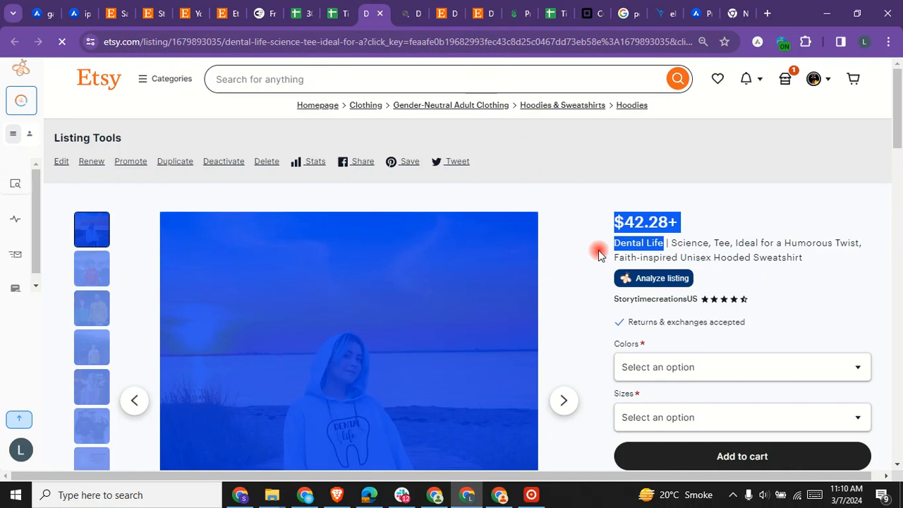
Step: Return to the spreadsheet and copy the dentist shirt title in cell B17
left_click(329, 7)
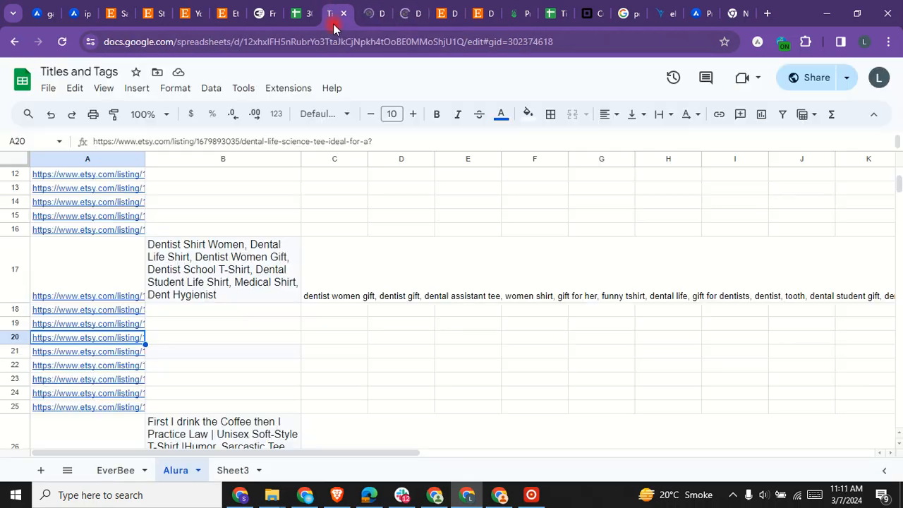
left_click(242, 280)
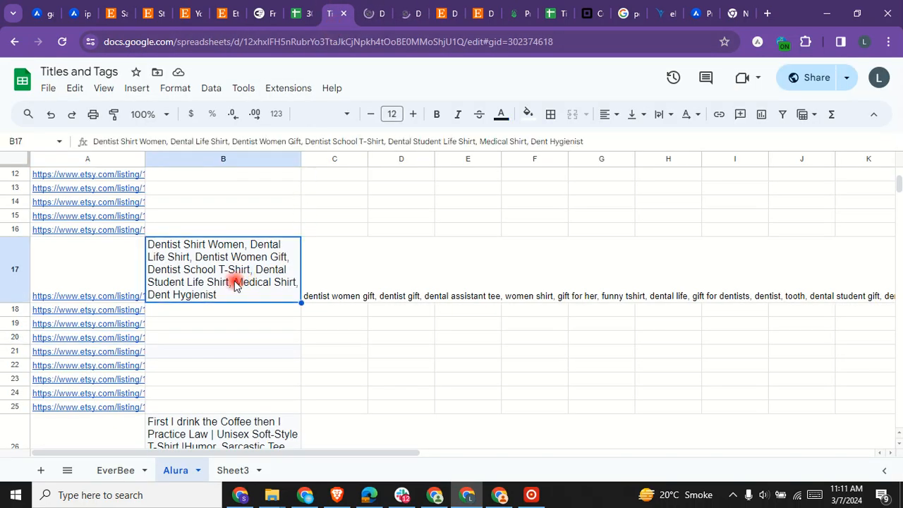
right_click(234, 282)
left_click(266, 145)
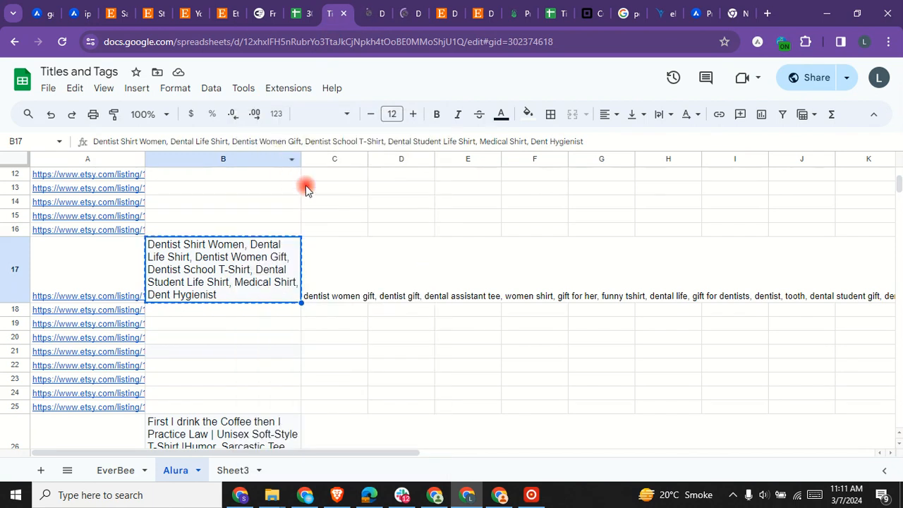
Step: Switch to the browser window with ChatGPT and select the GPT-4 model
left_click(311, 496)
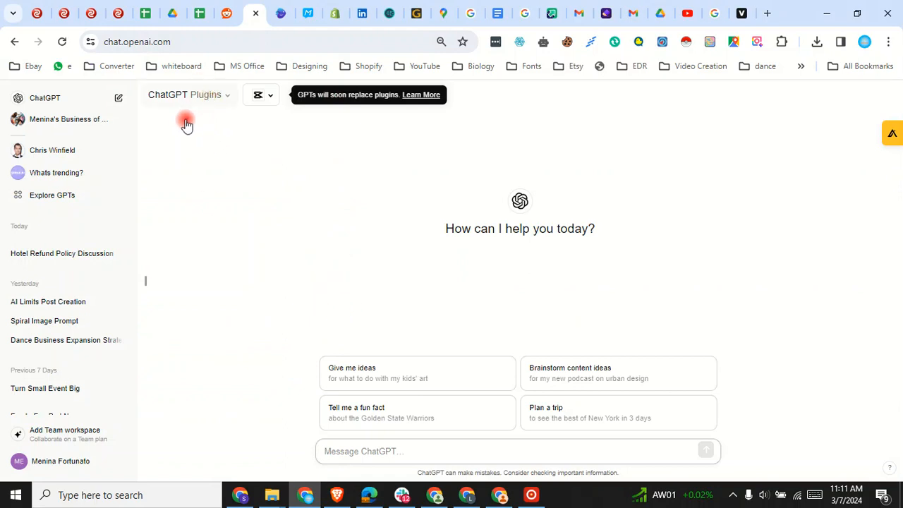
left_click(227, 99)
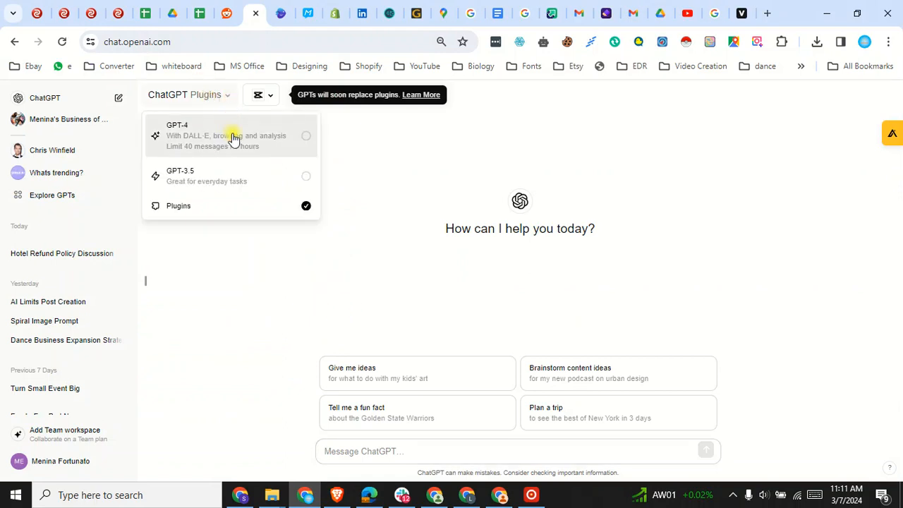
left_click(232, 139)
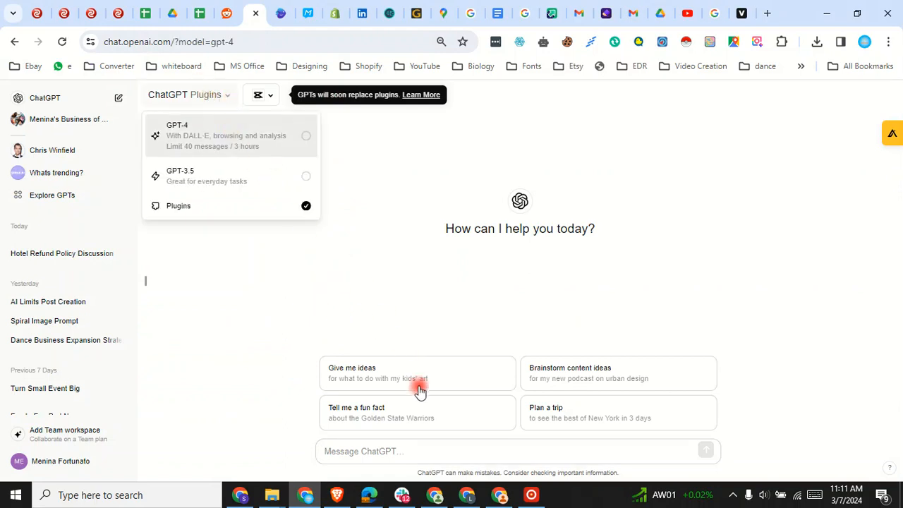
Step: Paste the copied title into the ChatGPT message and put "This is the title of my etsy listing." in front of it
left_click(409, 451)
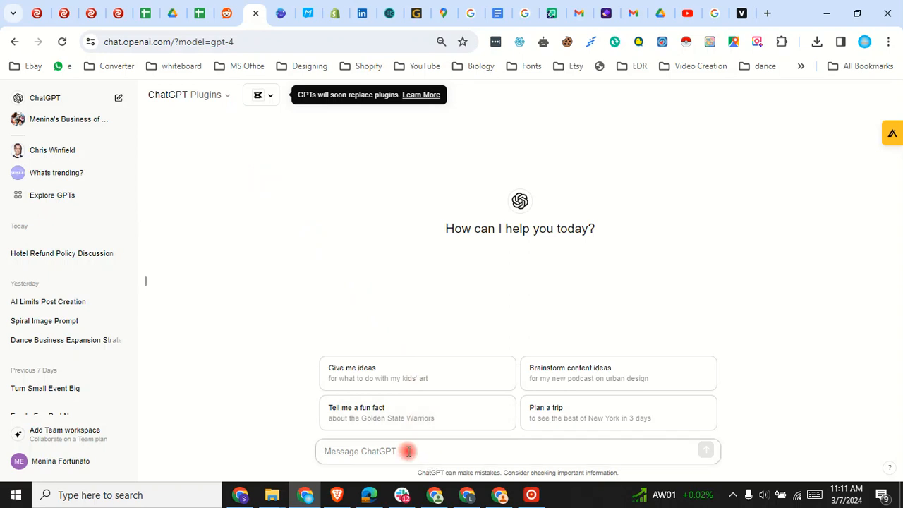
key("ctrl+v")
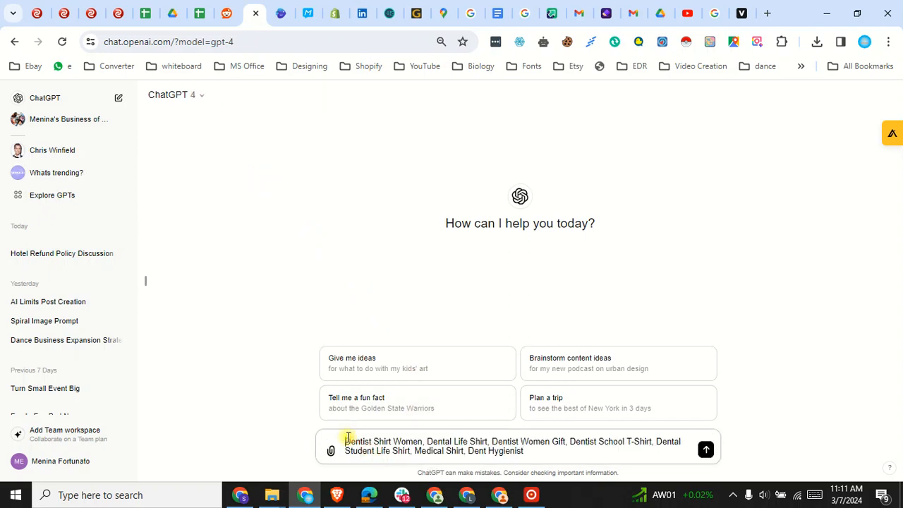
type("Th")
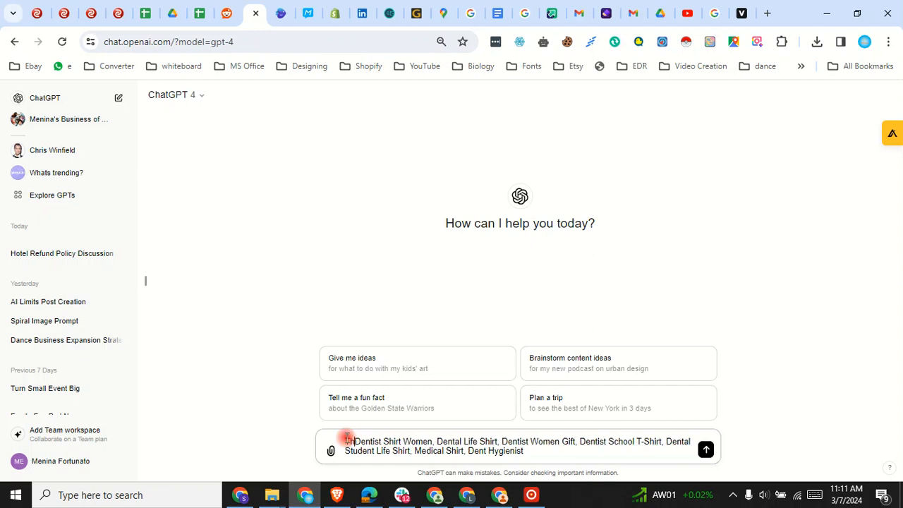
type("is is the ")
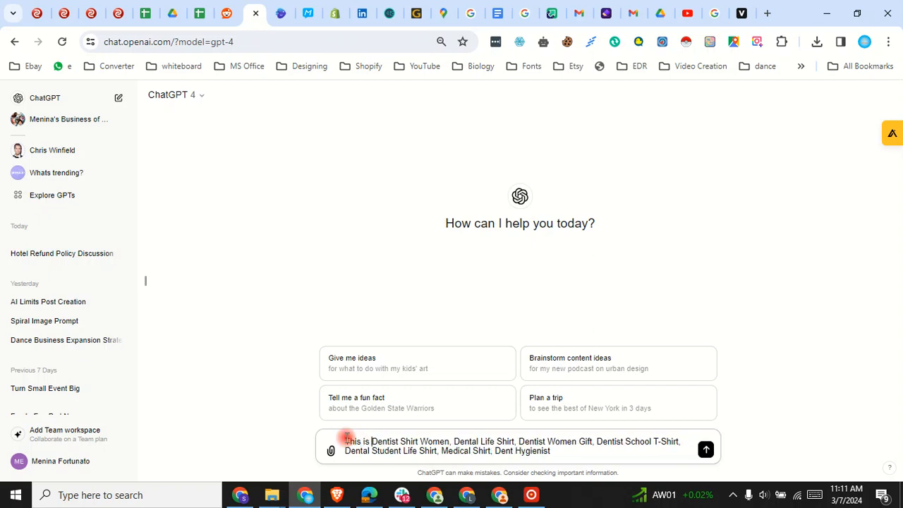
type("t")
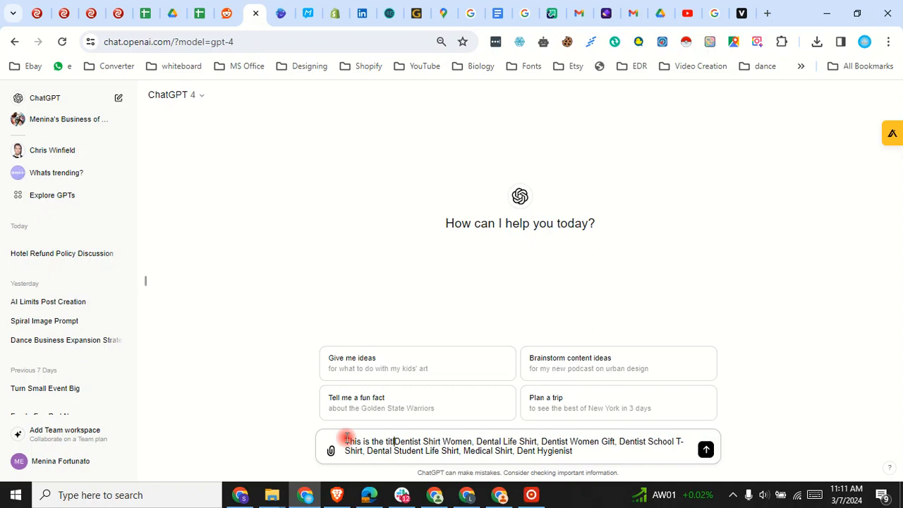
type("itle of ")
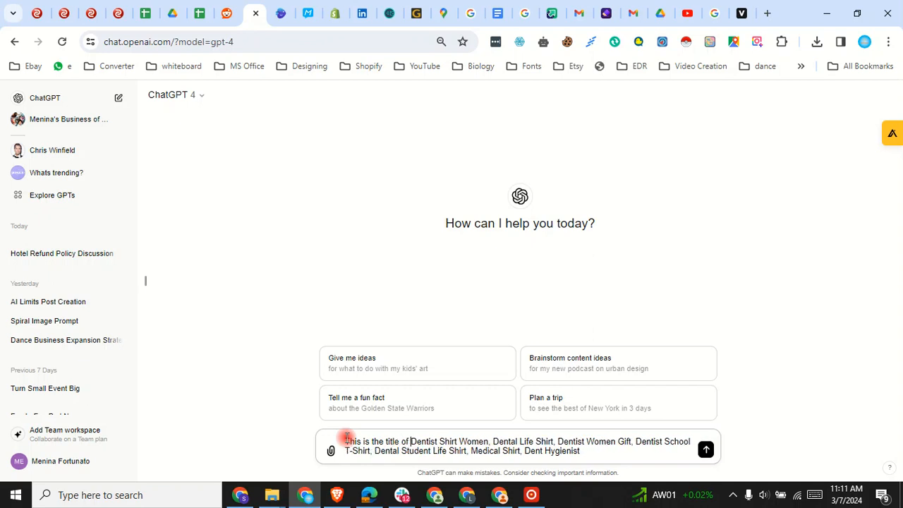
type("my et")
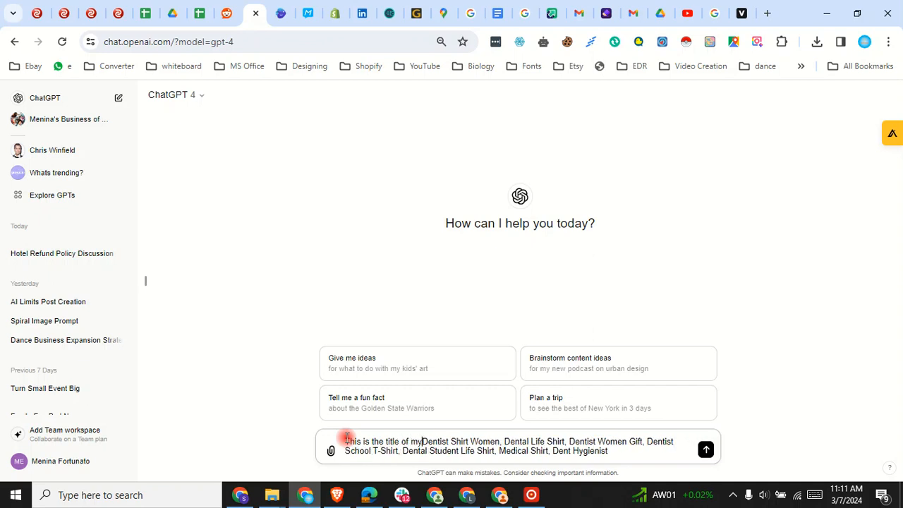
type("sy ")
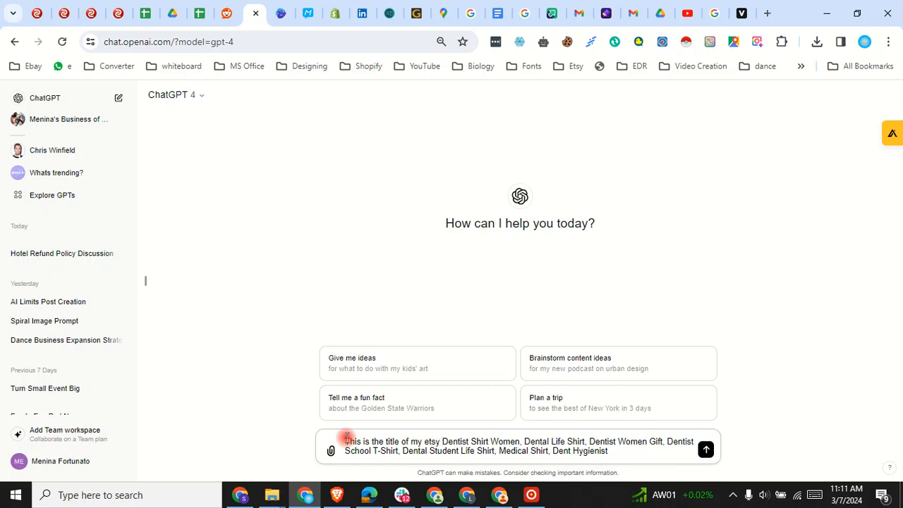
type("listing")
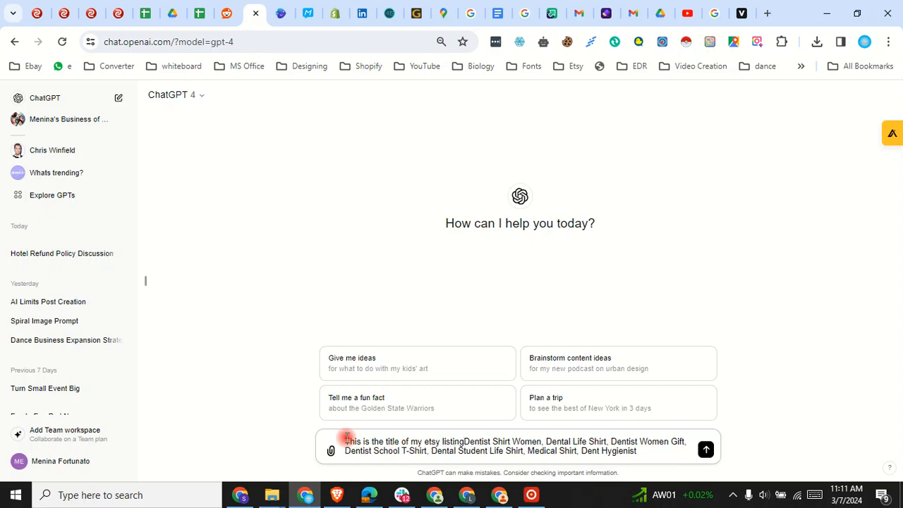
type(". ")
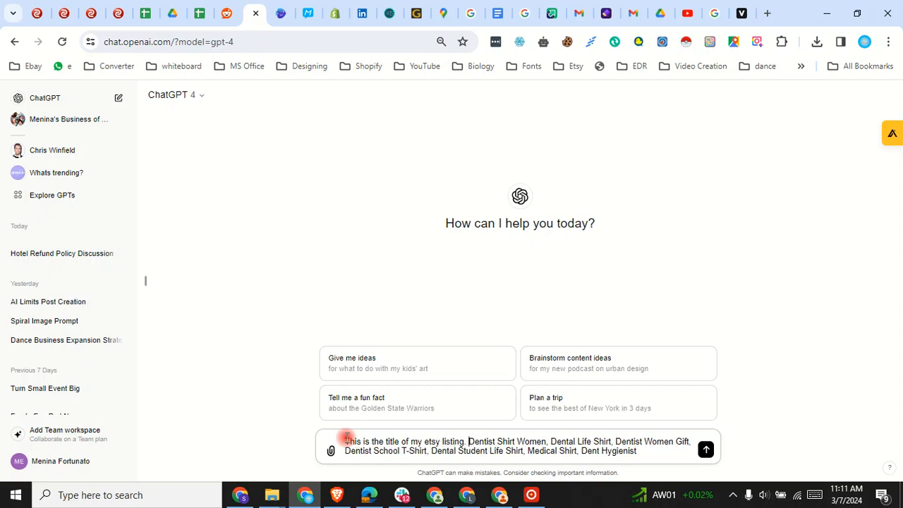
type("I wan")
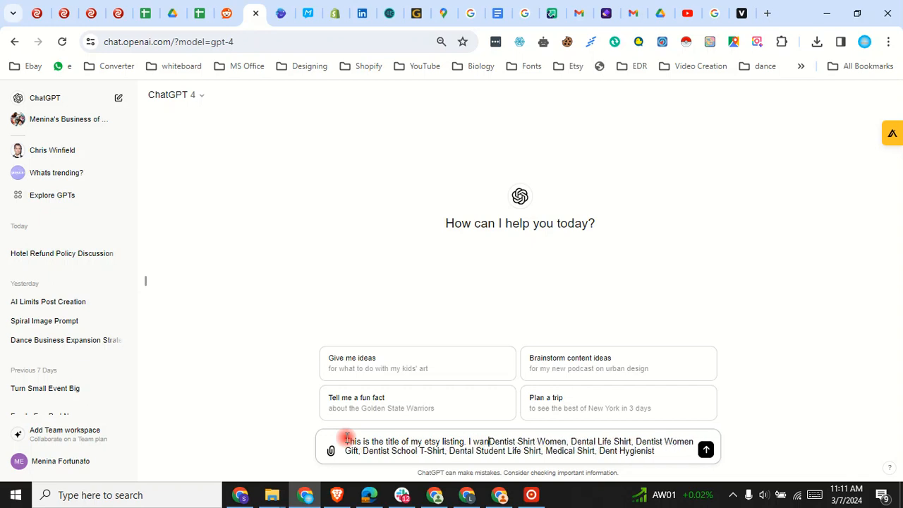
key("BackSpace")
key("BackSpace")
key("BackSpace")
key("BackSpace")
key("BackSpace")
key("BackSpace")
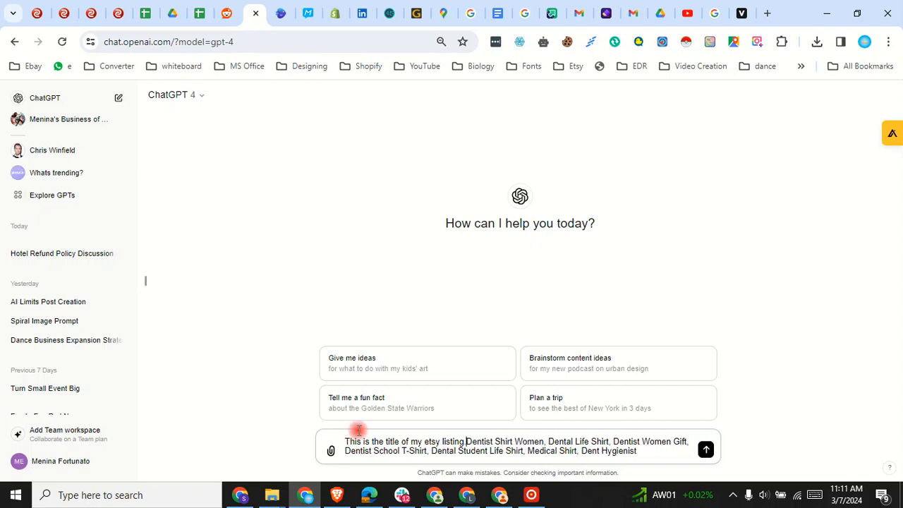
Step: Insert an opening quotation mark directly before the pasted listing title in the prompt
type("\"")
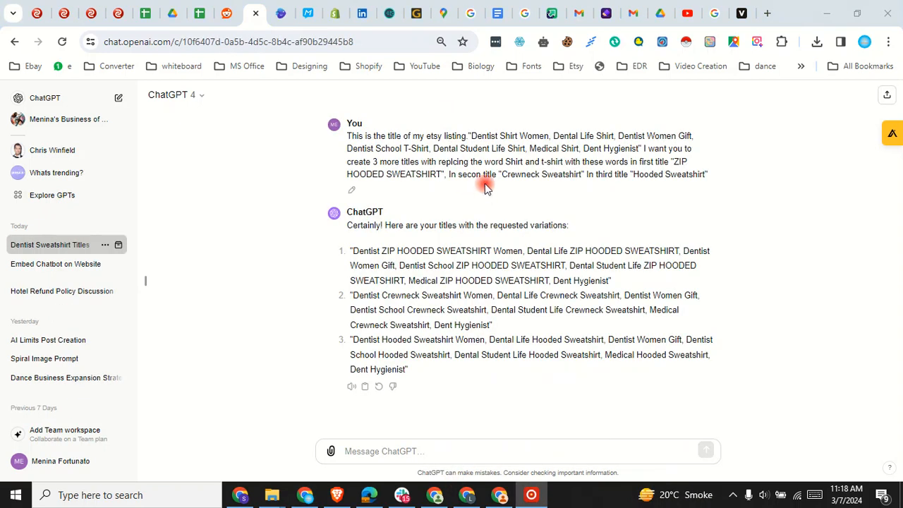
Step: Review the submitted prompt and compare it with the three title variations ChatGPT generated
left_click_drag(345, 139, 711, 181)
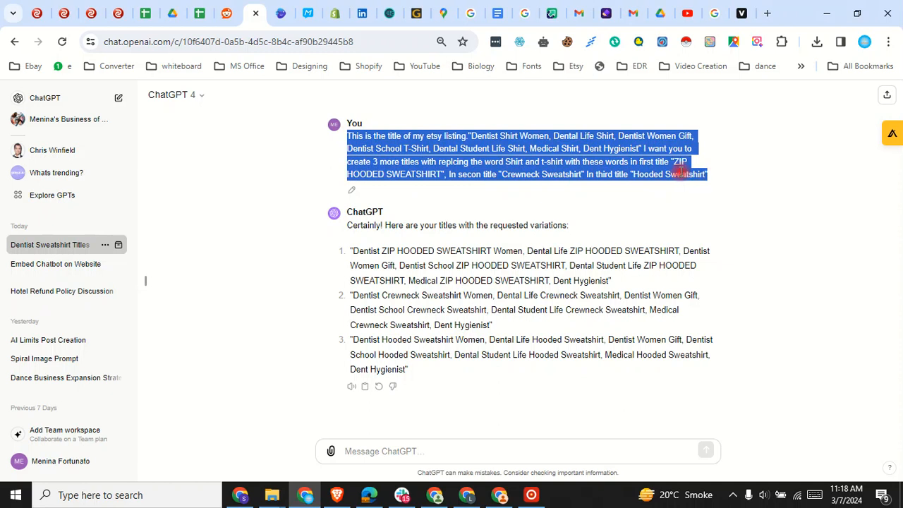
left_click(459, 107)
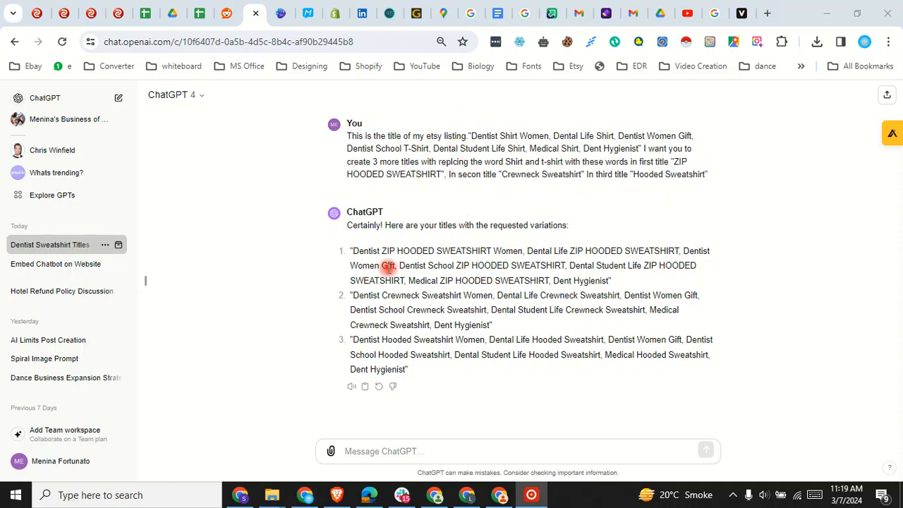
left_click_drag(357, 252, 467, 354)
left_click(469, 354)
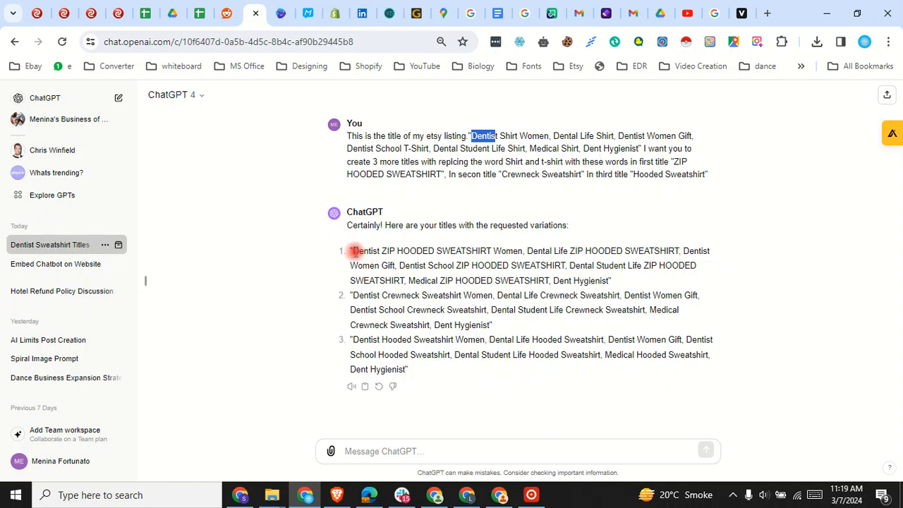
left_click_drag(354, 249, 519, 354)
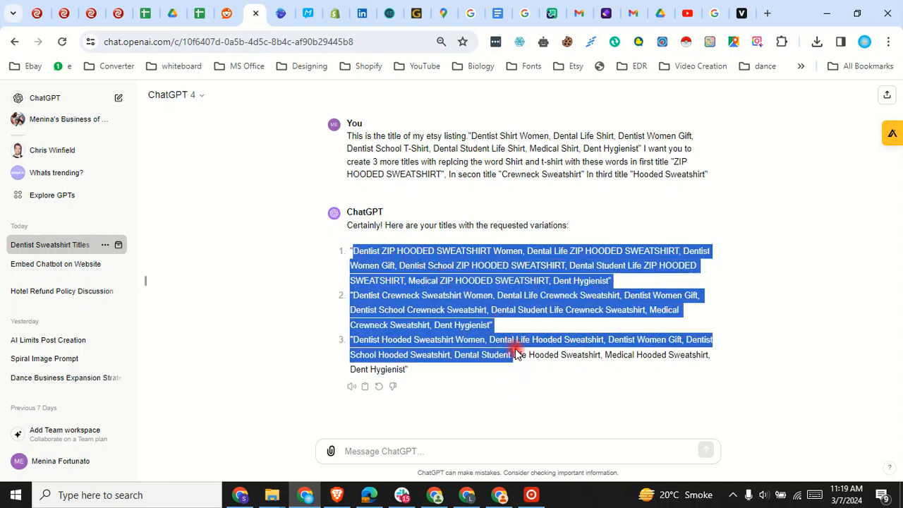
left_click(478, 339)
Step: Copy the numbered list of generated sweatshirt titles from the ChatGPT reply
left_click_drag(347, 255, 447, 357)
right_click(452, 343)
left_click(469, 168)
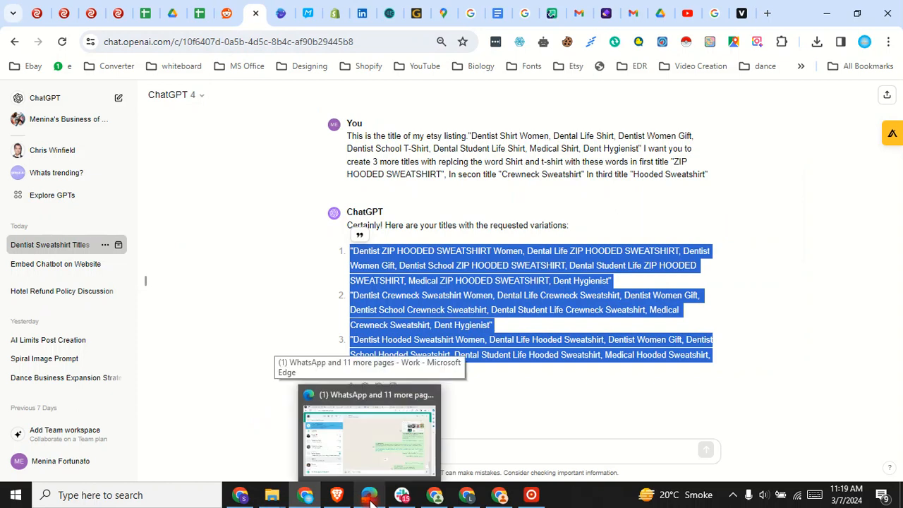
Step: Switch to the Etsy hoodie listing and copy the words "Dental Life" from the beginning of its title
left_click(341, 499)
left_click(466, 494)
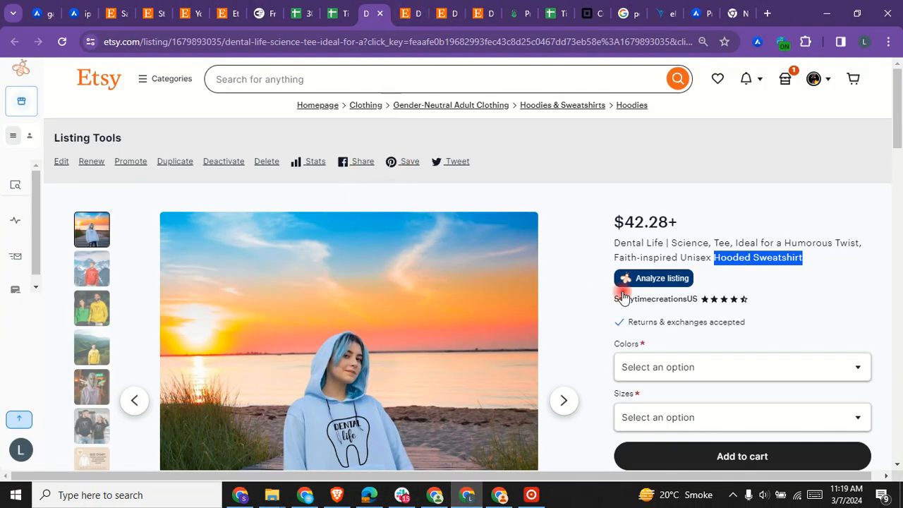
left_click_drag(663, 243, 616, 242)
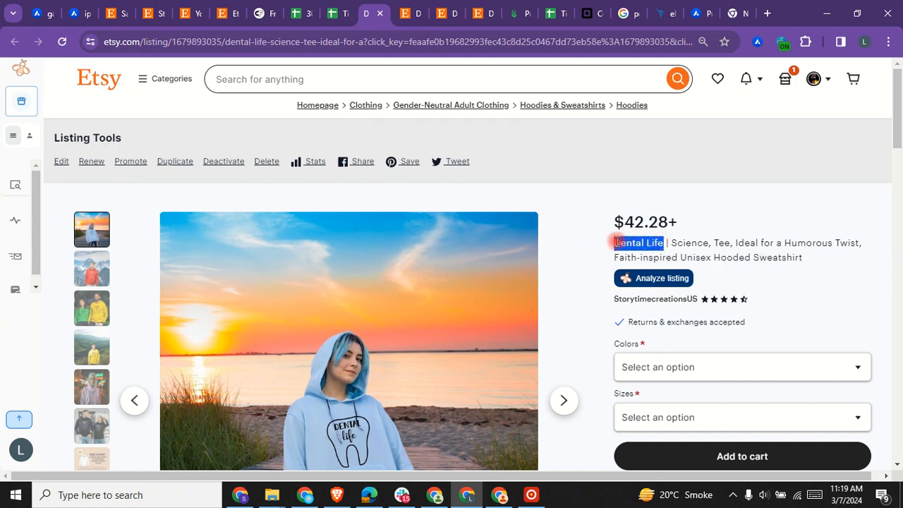
right_click(615, 242)
left_click(631, 258)
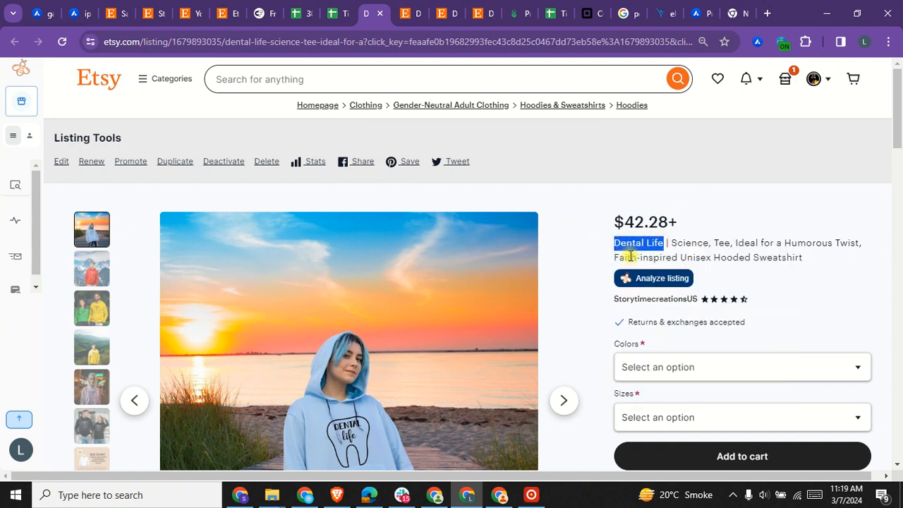
Step: Edit the submitted ChatGPT prompt, replacing the first word "Dentist" of the quoted title with "Dental Life", and resubmit it
left_click(305, 494)
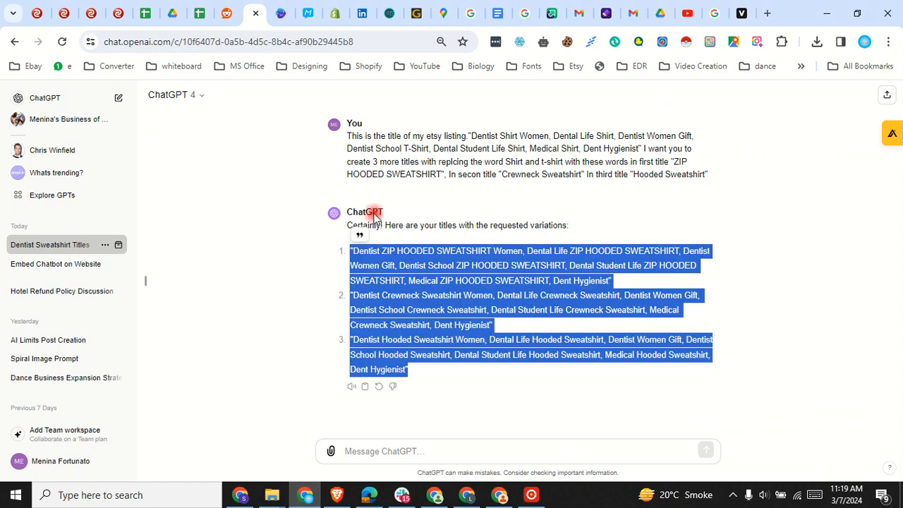
left_click(352, 190)
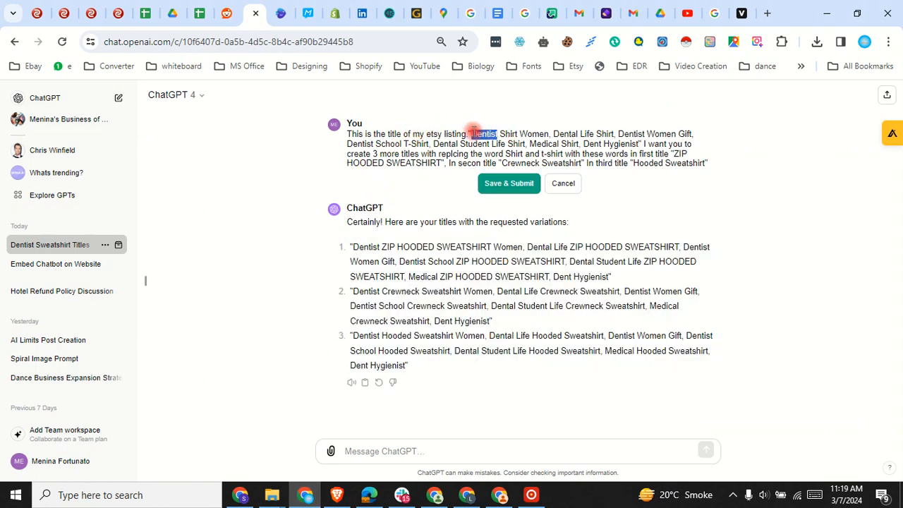
right_click(474, 132)
left_click(513, 210)
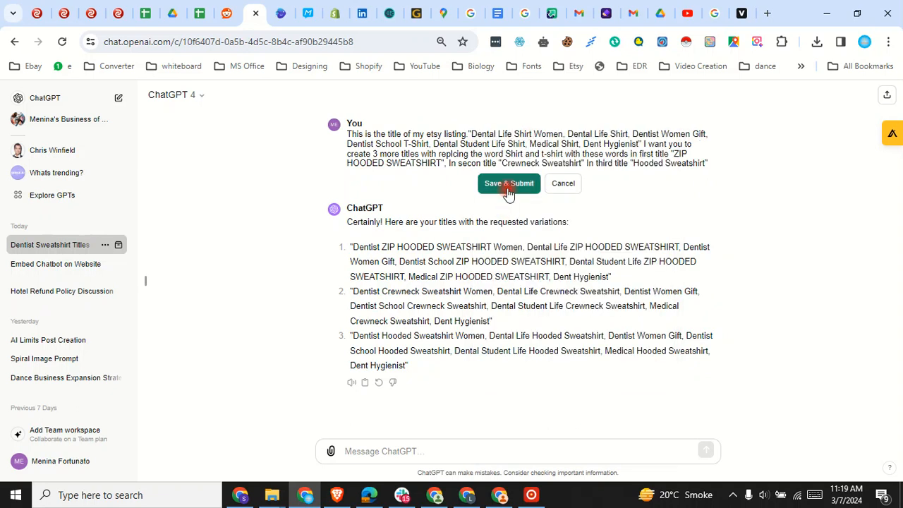
left_click(508, 184)
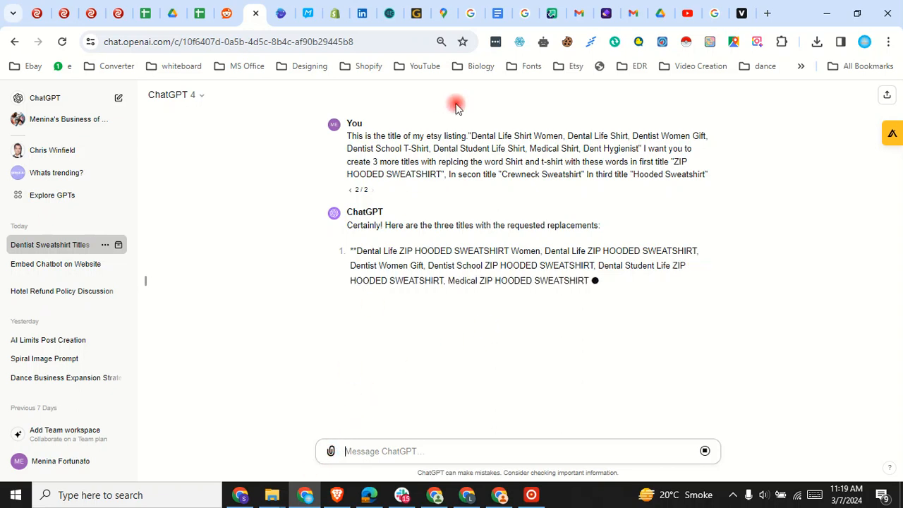
Step: Copy all three regenerated "Dental Life" sweatshirt titles from the ChatGPT reply
triple_click(466, 280)
left_click(500, 376)
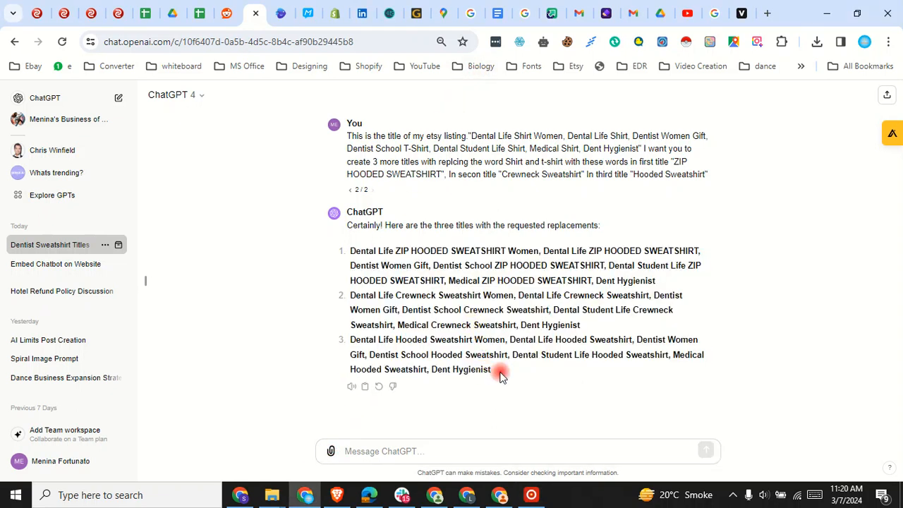
left_click(341, 254)
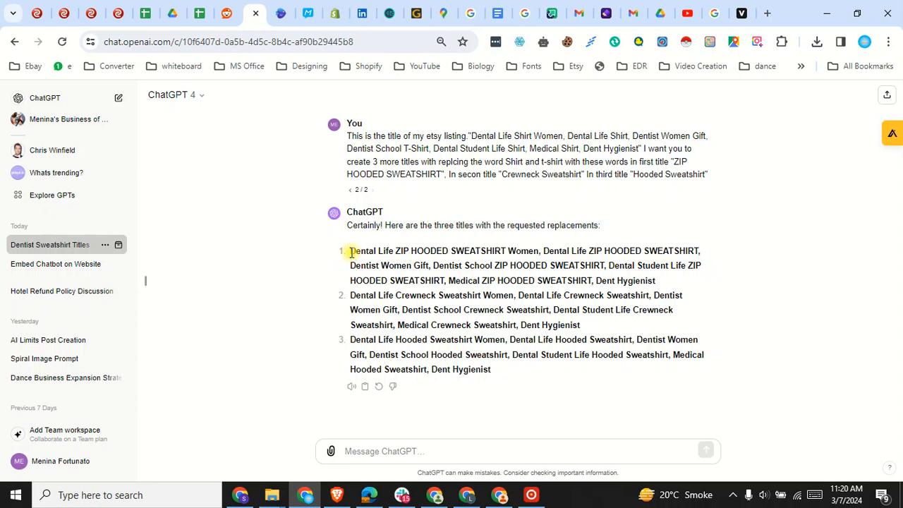
left_click_drag(351, 252, 478, 379)
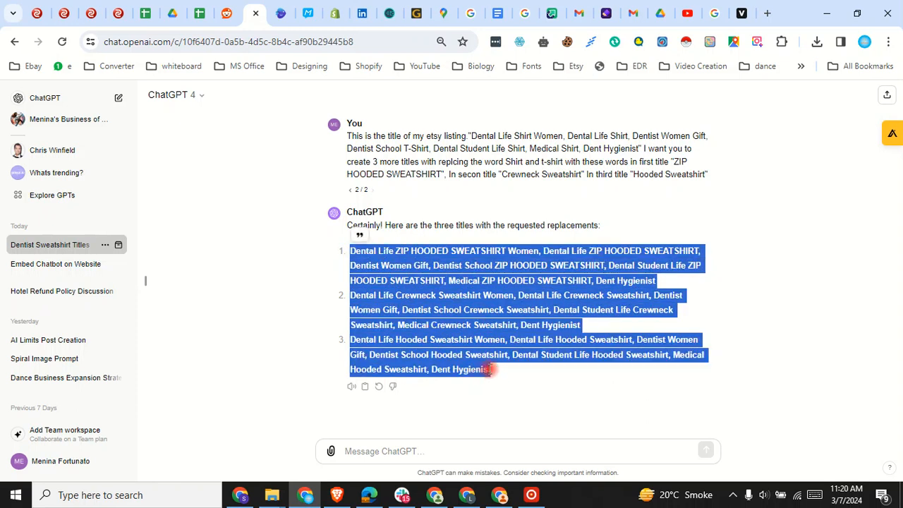
right_click(485, 367)
left_click(528, 180)
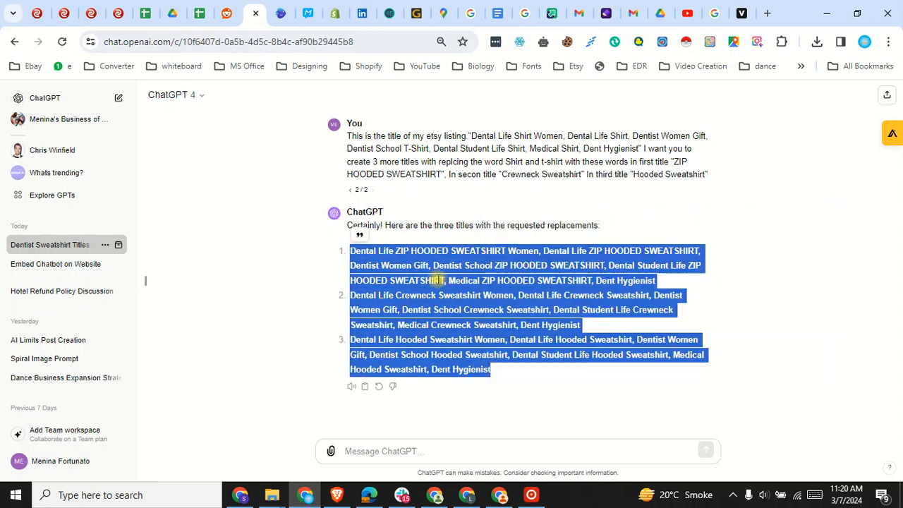
left_click(340, 252)
left_click_drag(351, 251, 709, 369)
right_click(462, 328)
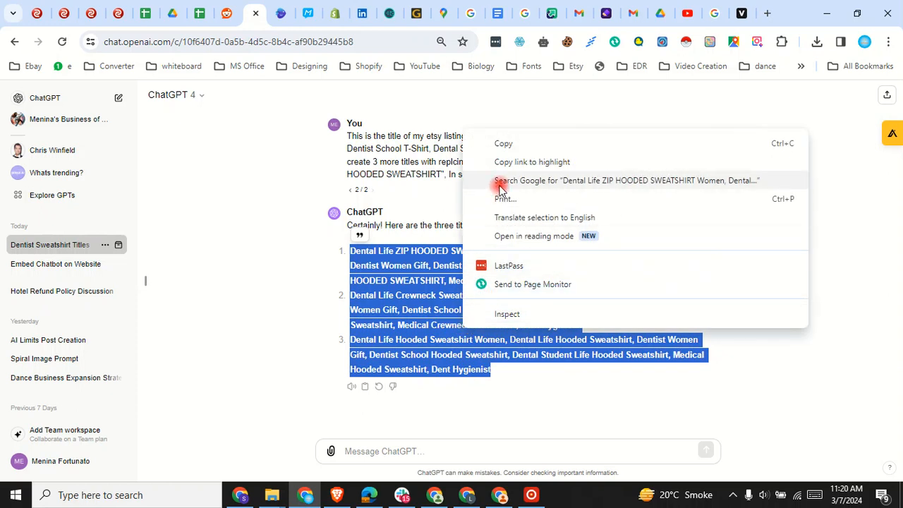
left_click(502, 145)
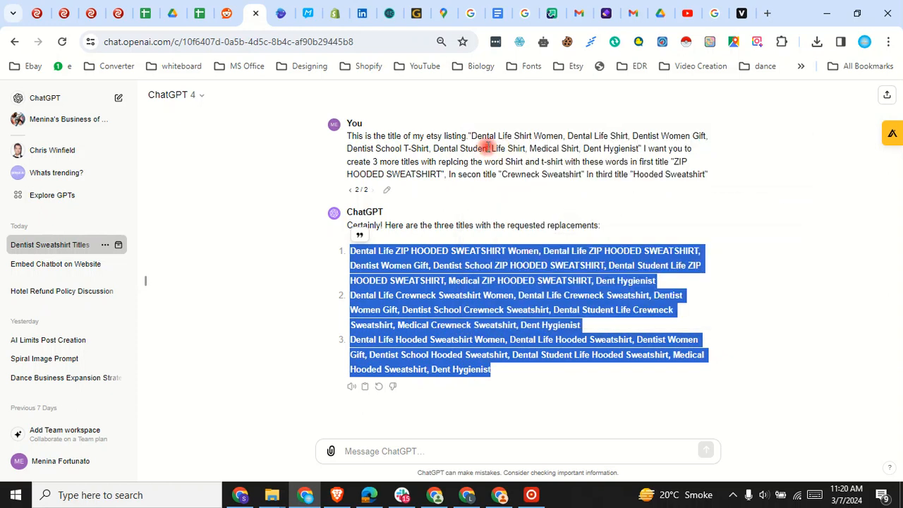
Step: Paste the copied titles into the Titles and Tags spreadsheet's Alura sheet, starting at cell B18
left_click(466, 495)
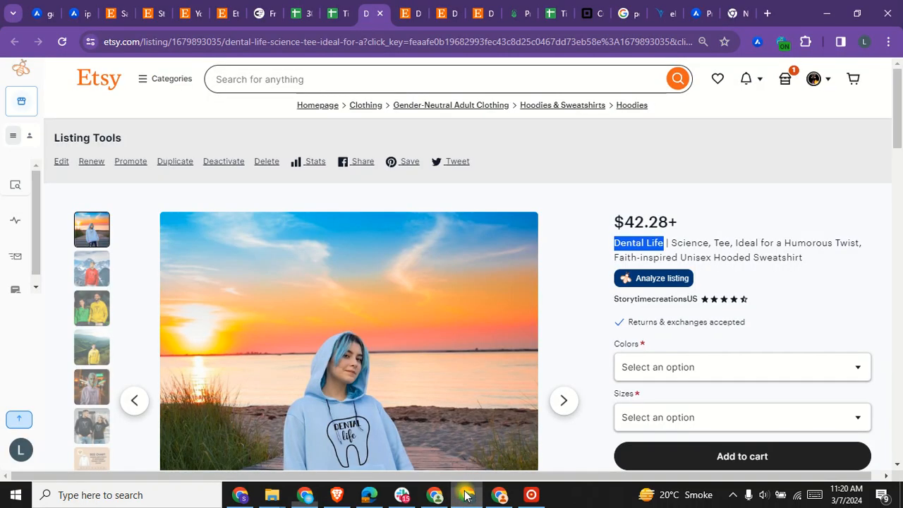
left_click(329, 9)
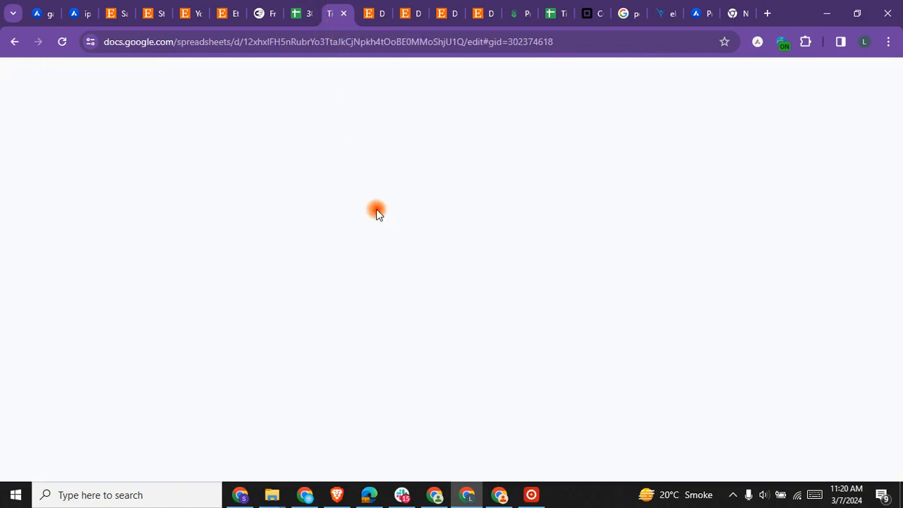
left_click(239, 316)
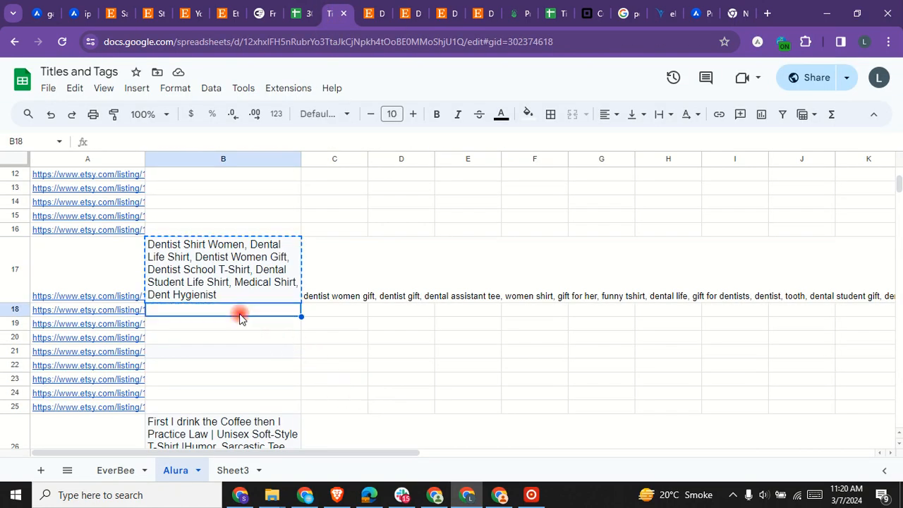
right_click(239, 317)
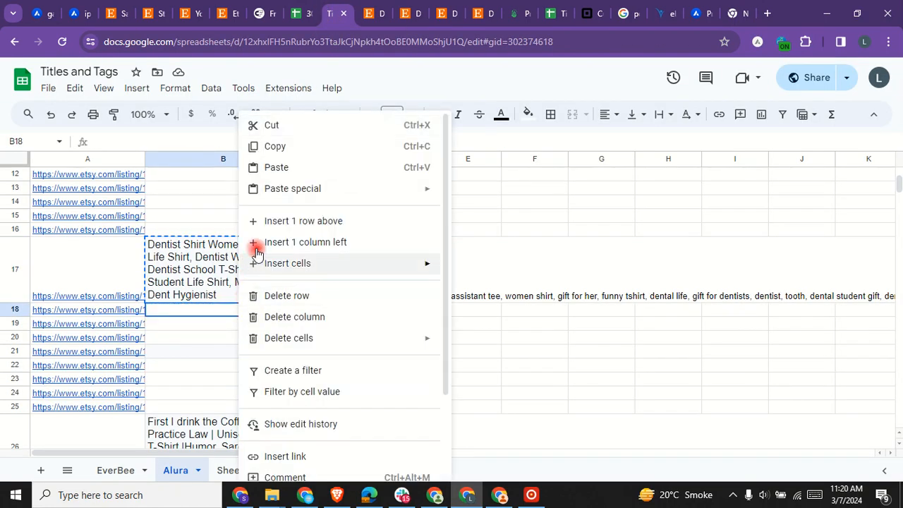
left_click(272, 170)
left_click(281, 399)
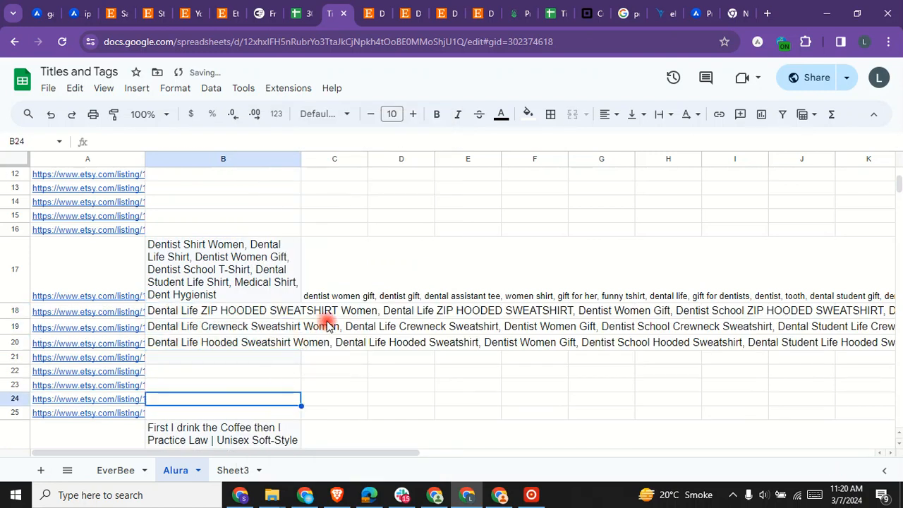
Step: Check the zip hooded, crewneck and hooded sweatshirt titles in rows 18 to 20 against their listing links
left_click(435, 317)
left_click(433, 328)
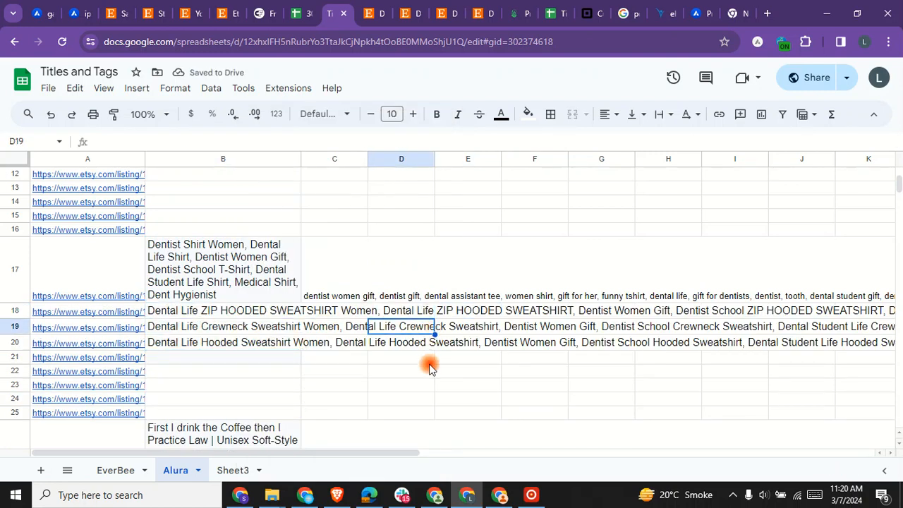
left_click(407, 345)
left_click(451, 347)
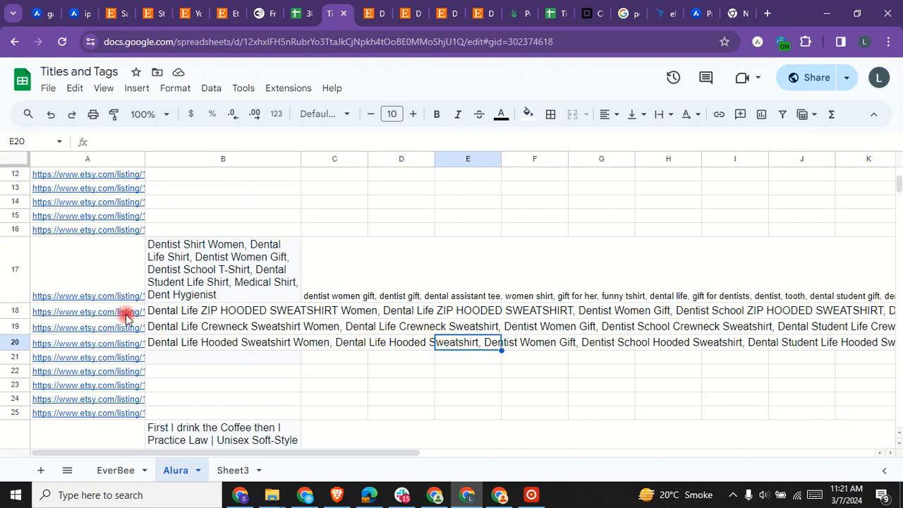
mouse_move(121, 340)
mouse_move(117, 323)
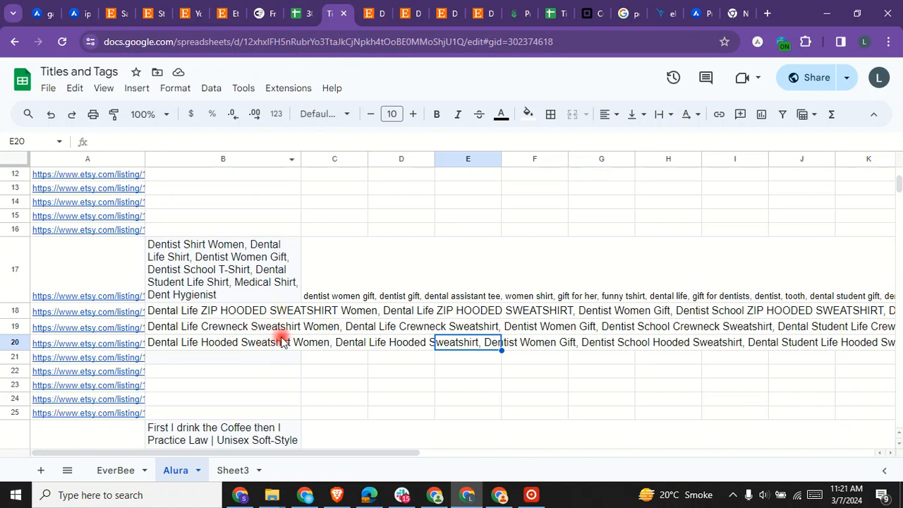
Step: Copy the dentist shirt tags from cell C17 and paste them into a new ChatGPT message
left_click(339, 300)
right_click(337, 302)
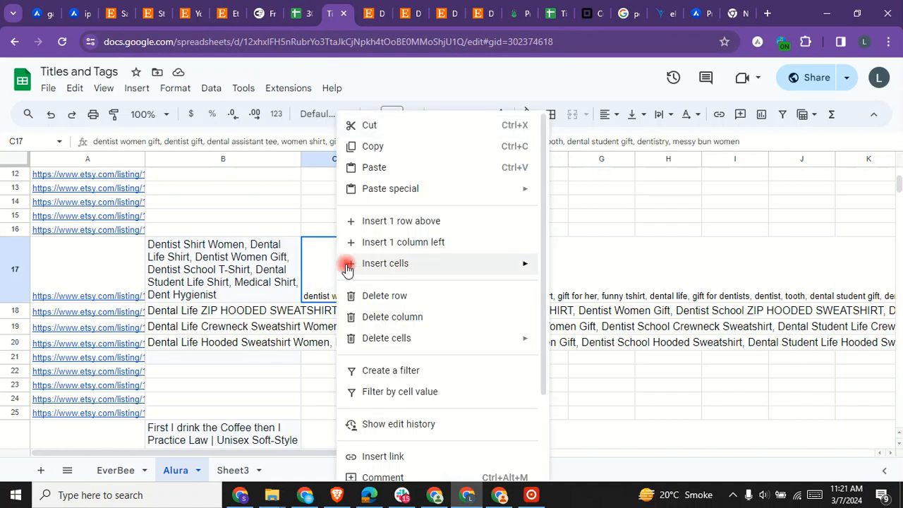
left_click(369, 147)
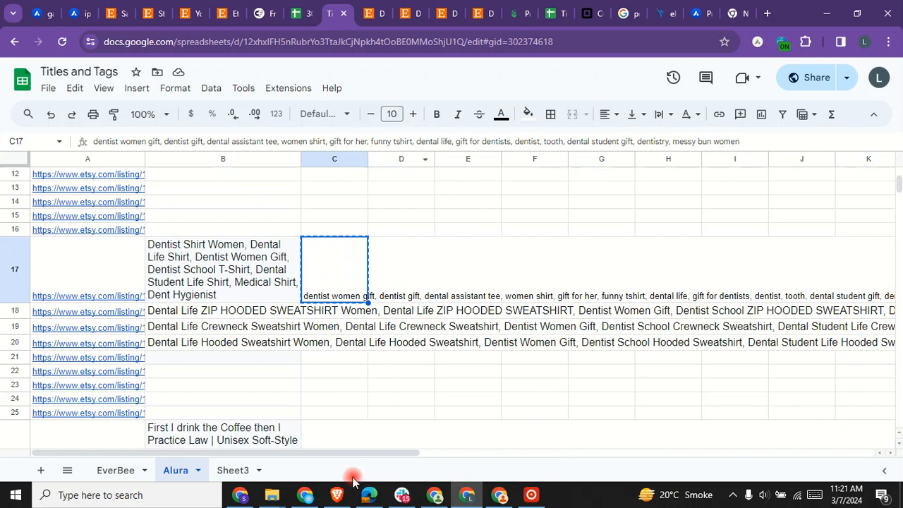
left_click(469, 500)
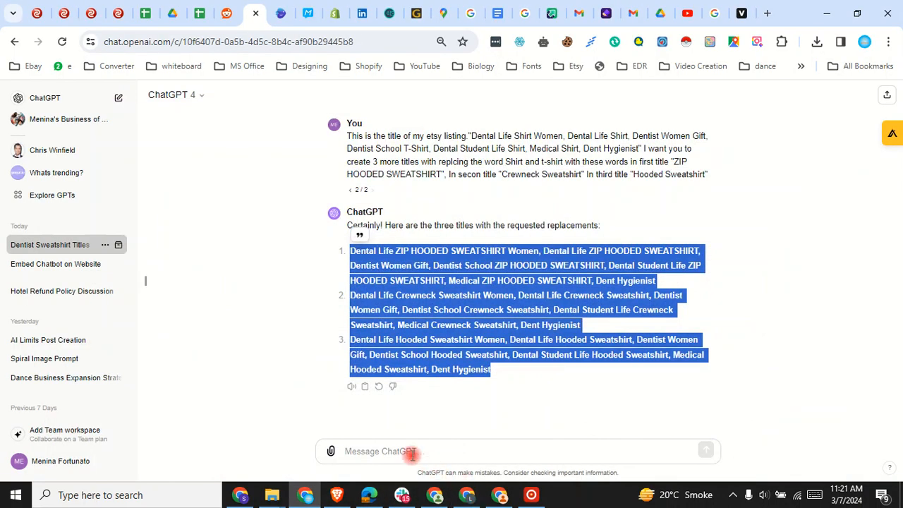
left_click(356, 451)
right_click(411, 452)
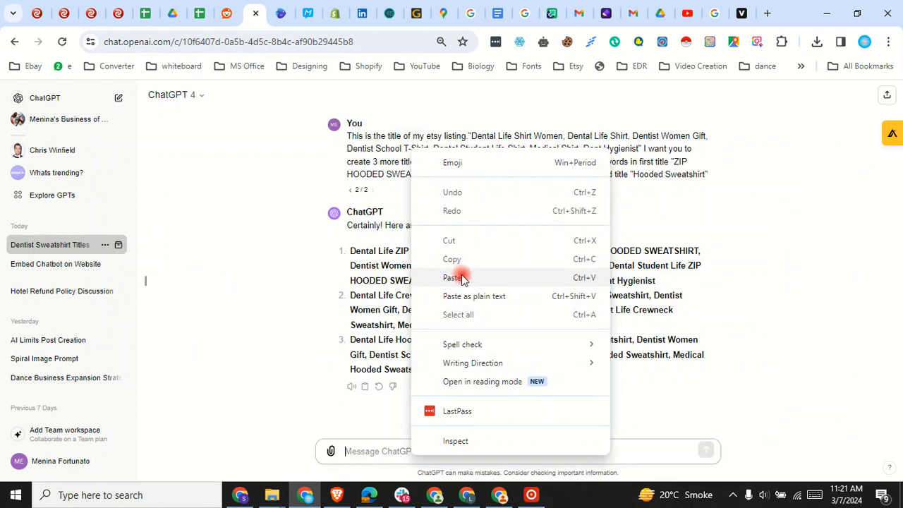
left_click(452, 277)
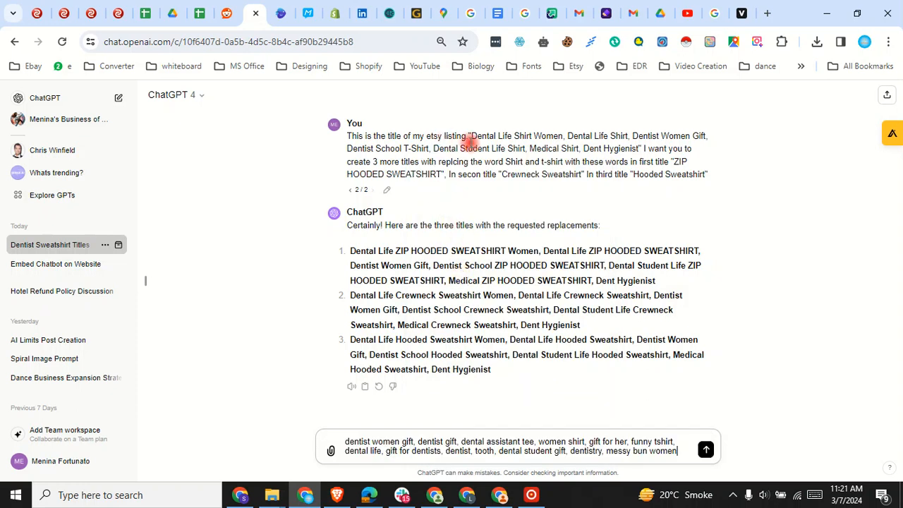
Step: Copy "This is the title of my etsy listing" from the earlier prompt to the start of the draft and change "title" to "tags"
left_click_drag(466, 136, 348, 136)
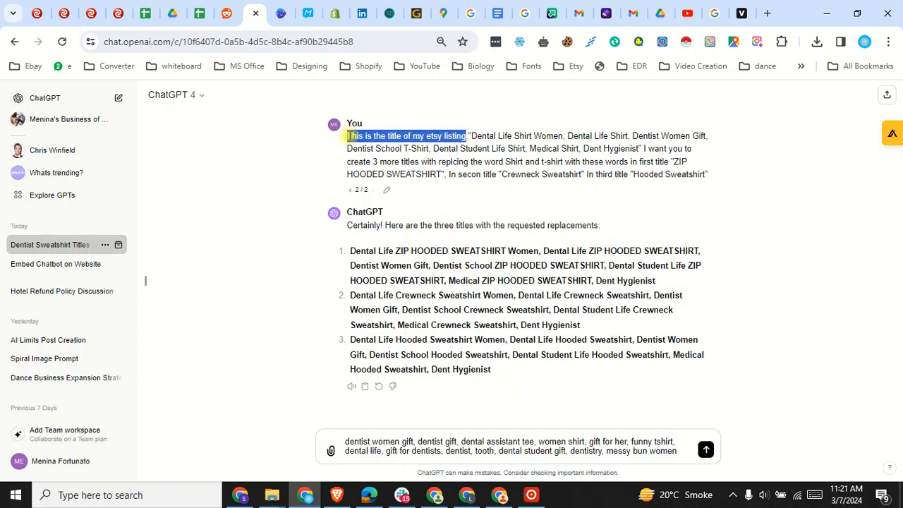
right_click(348, 136)
left_click(423, 145)
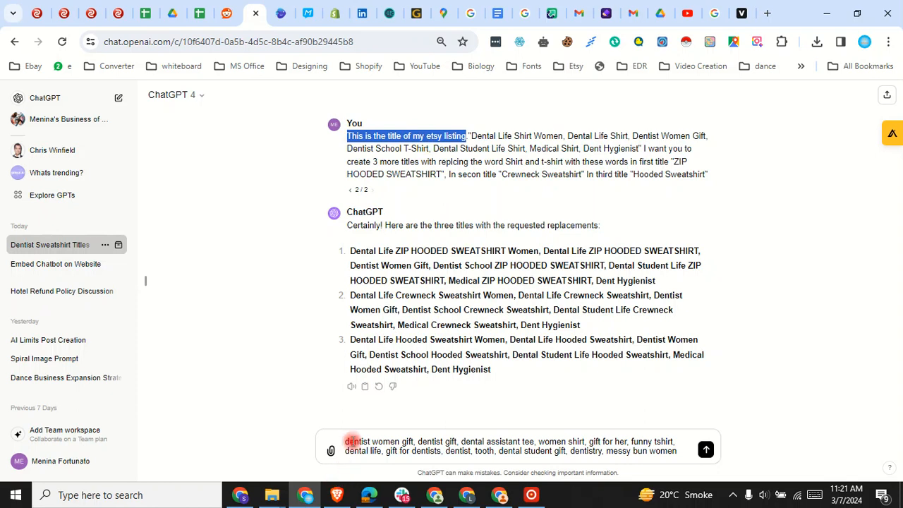
right_click(345, 440)
left_click(378, 259)
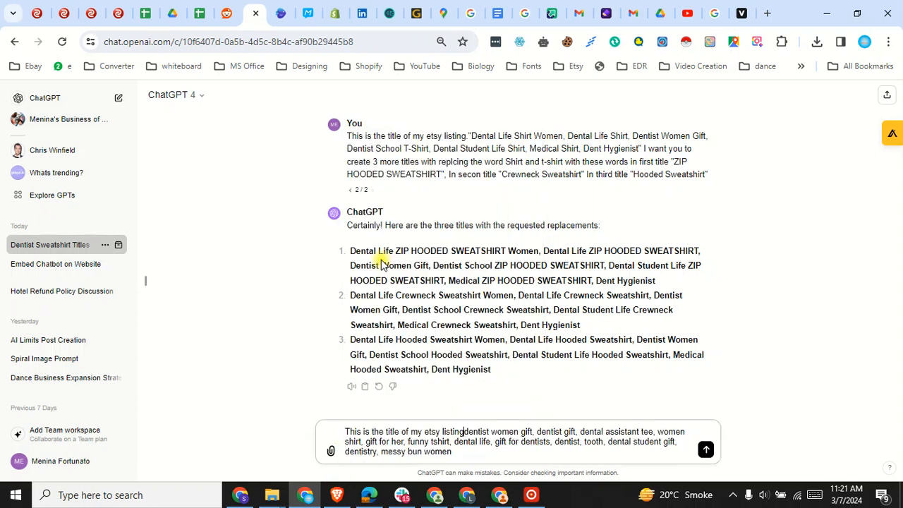
left_click_drag(399, 431, 386, 431)
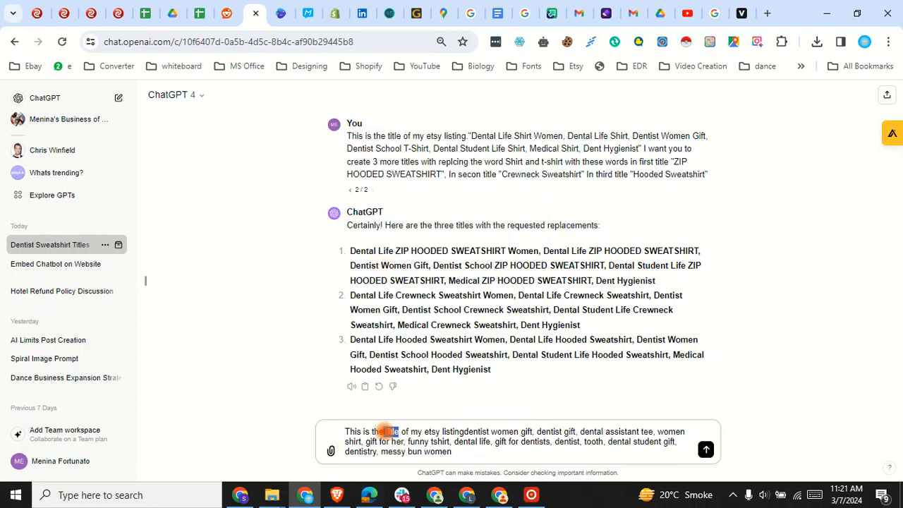
type("tags")
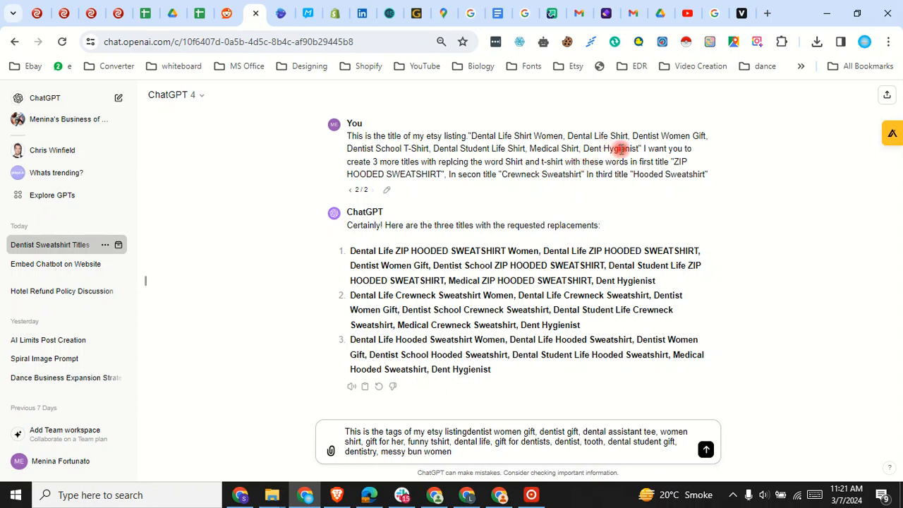
Step: Copy the earlier prompt's instruction from "want you to create 3 more titles" through "Hooded Sweatshirt" and append it after the tags
left_click_drag(643, 149, 698, 174)
right_click(689, 185)
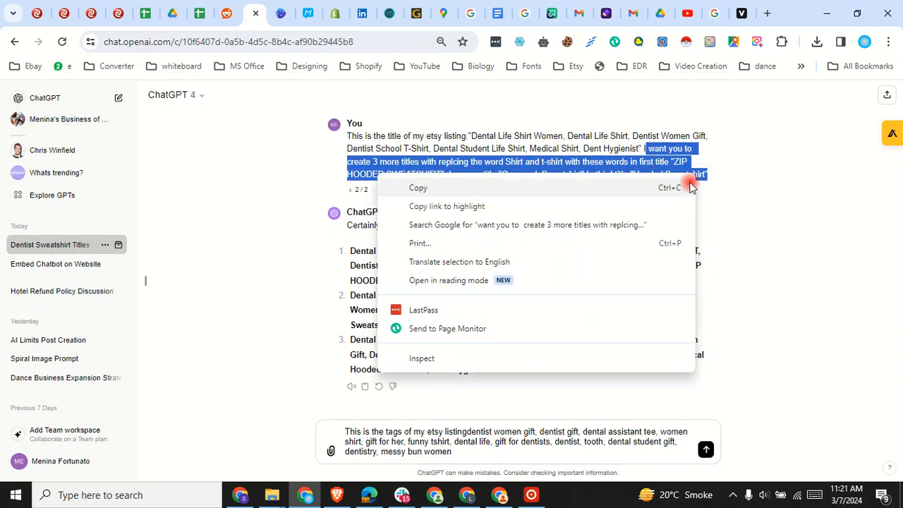
left_click(690, 187)
left_click(459, 455)
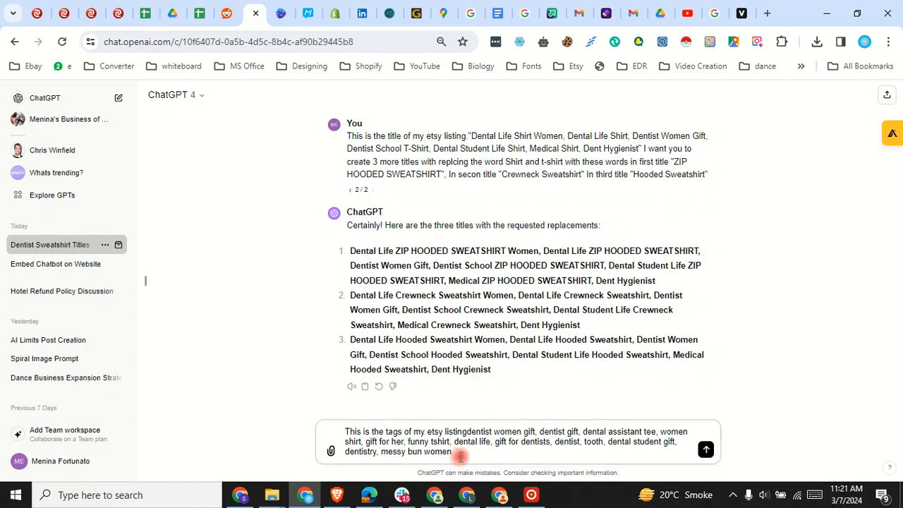
key("ctrl+v")
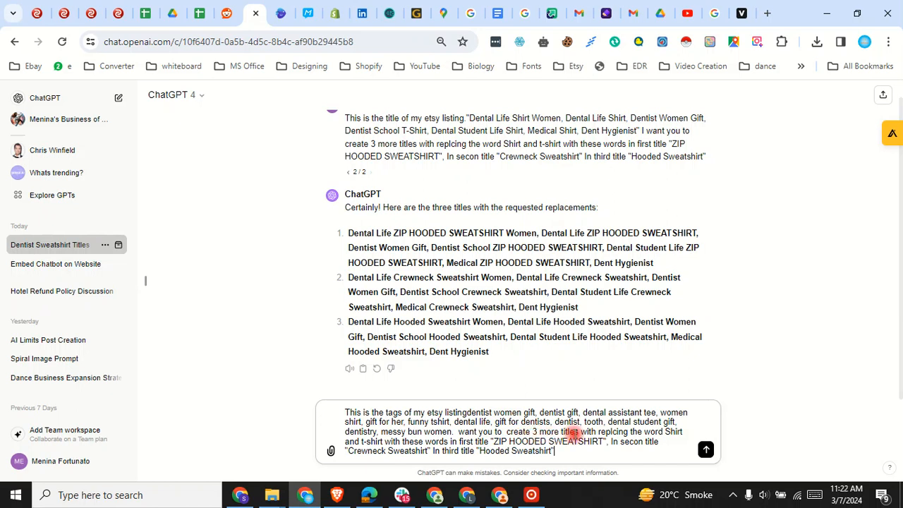
Step: Replace "titles" with "lists of tags" after "create 3 more" in the draft message
left_click_drag(578, 431, 562, 429)
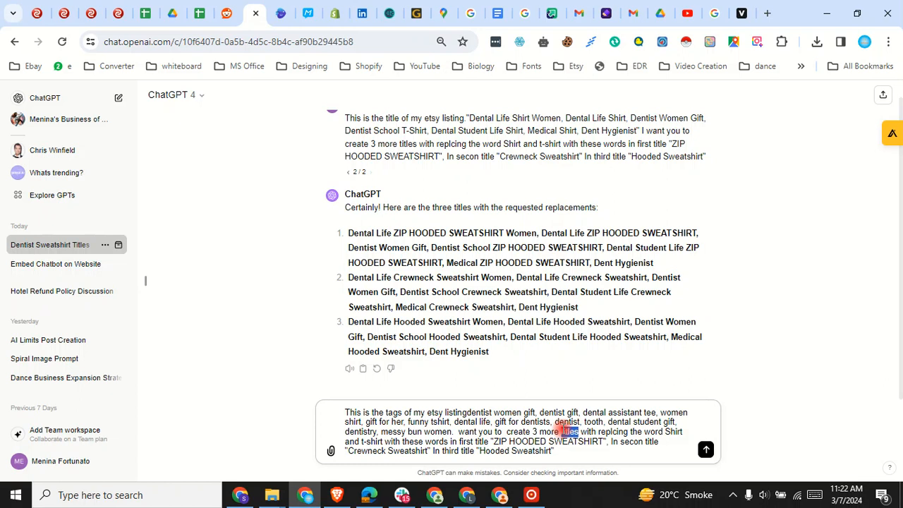
key("BackSpace")
type("ta")
key("BackSpace")
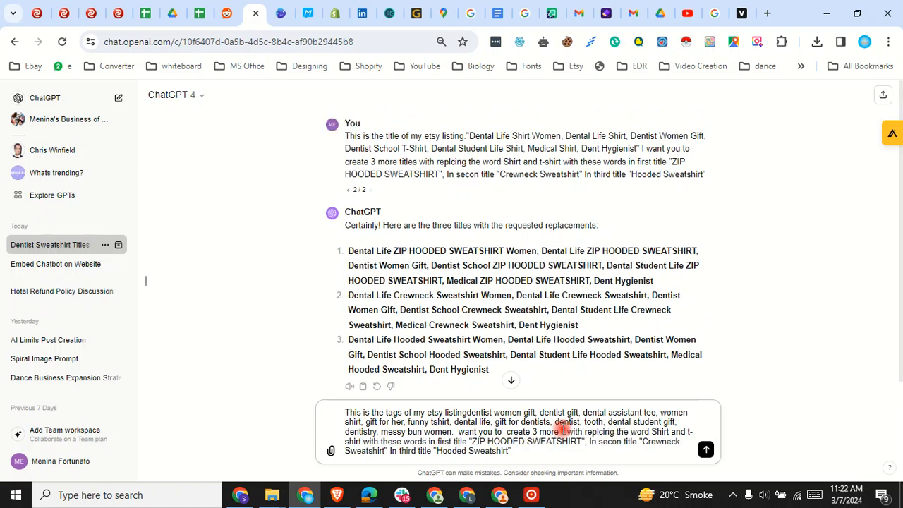
type("sts")
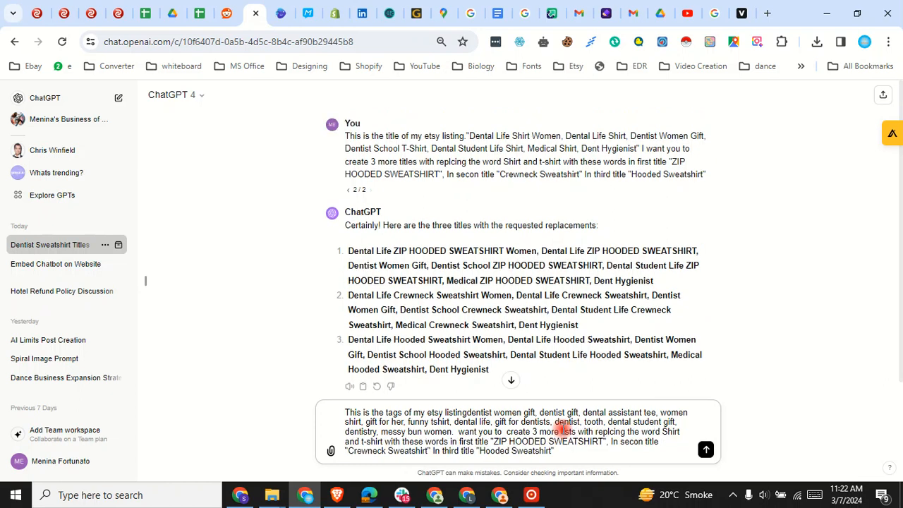
type(" of ta ")
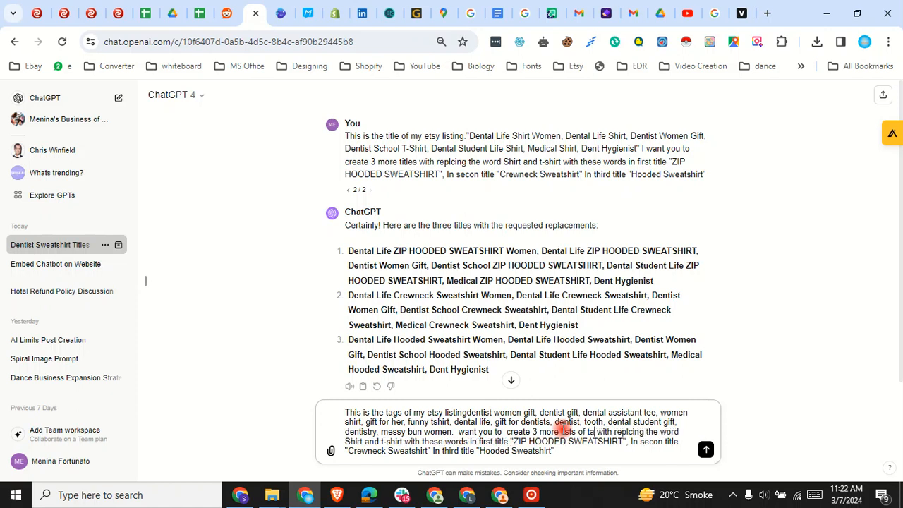
type("gs")
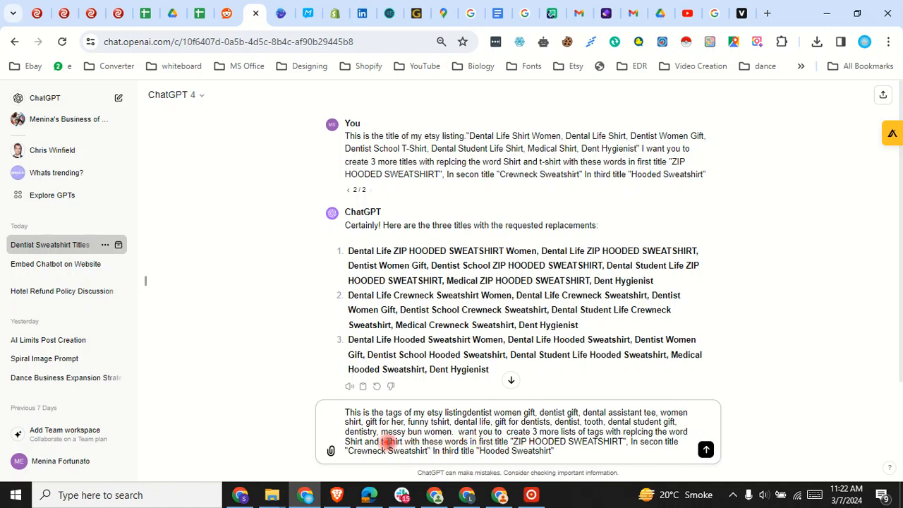
Step: Change "first title" to "first list of tags" before "ZIP HOODED SWEATSHIRT" in the draft message
left_click(508, 440)
key("BackSpace")
key("BackSpace")
key("BackSpace")
key("BackSpace")
key("BackSpace")
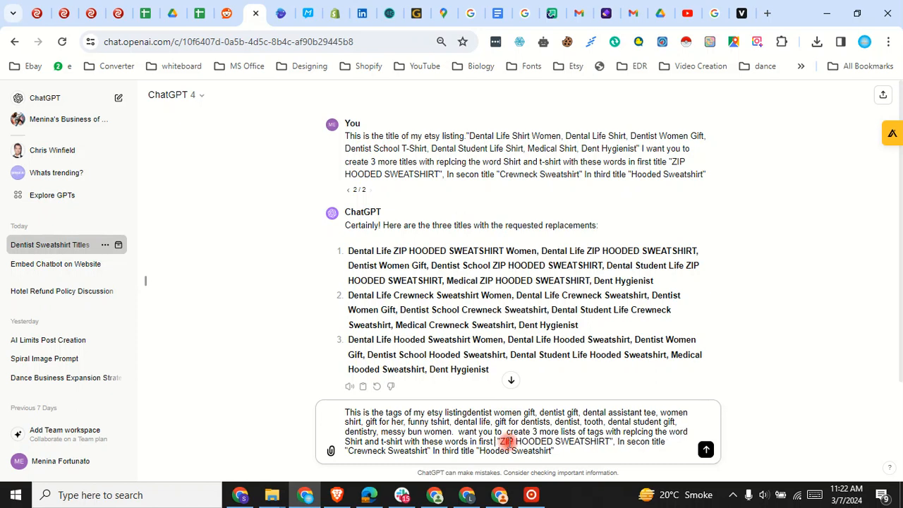
type("li")
type("st of ")
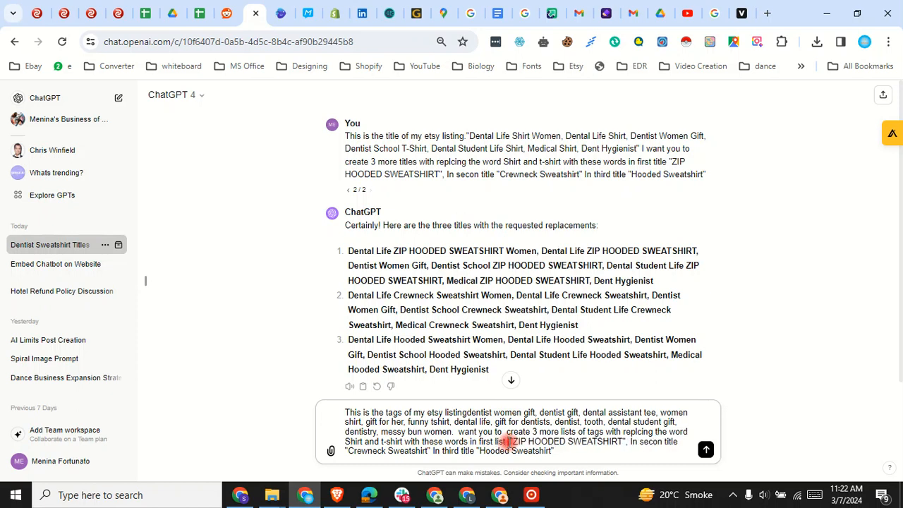
type("tags")
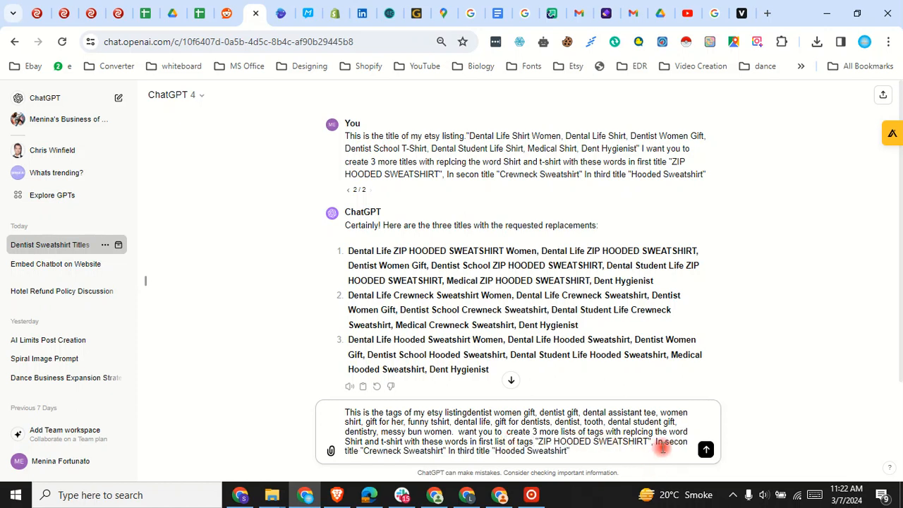
Step: Change "secon title" to "second list of tags" before "Crewneck Sweatshirt" in the draft message
left_click(359, 452)
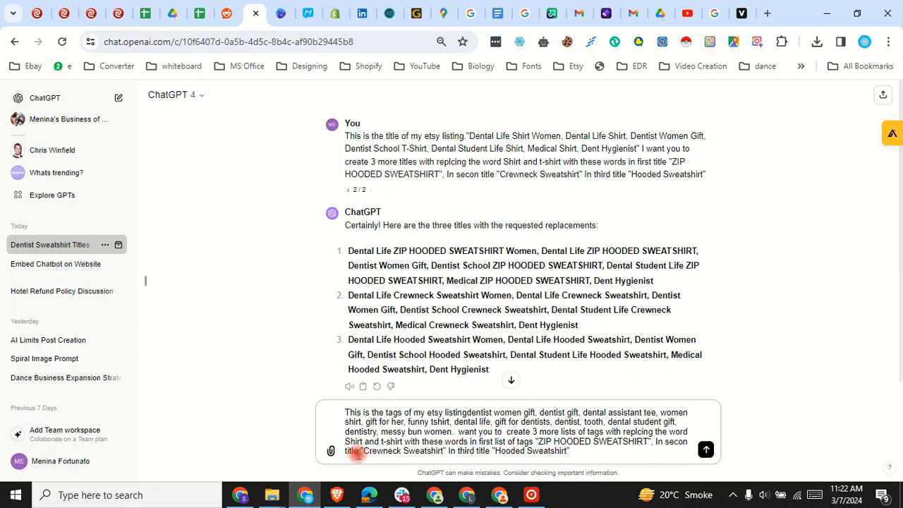
key("BackSpace")
key("BackSpace")
key("BackSpace")
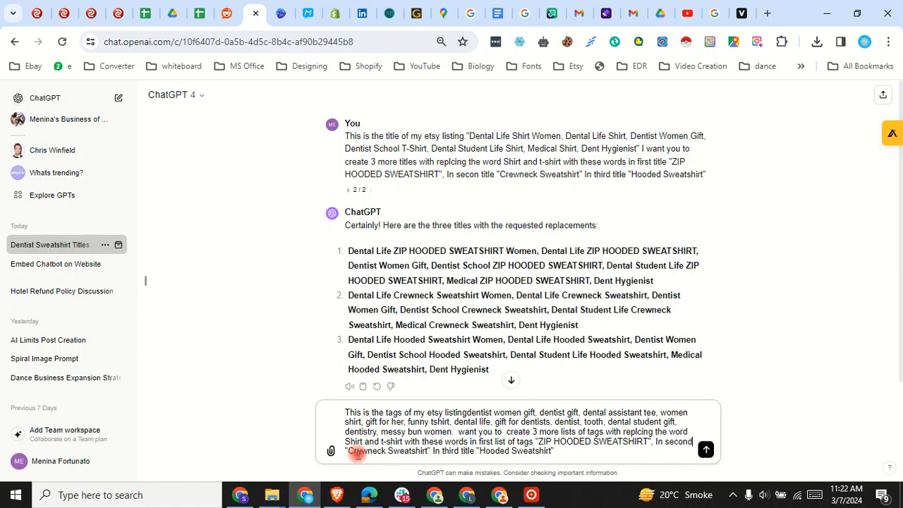
type("list")
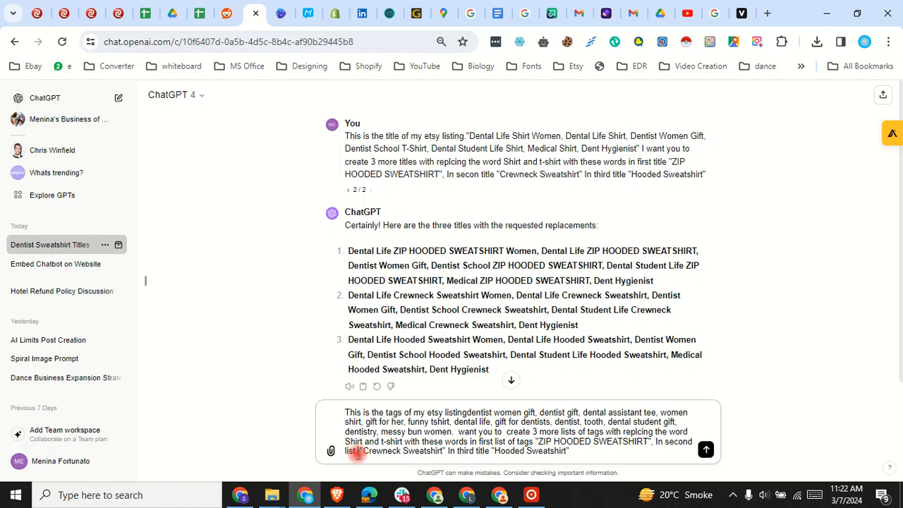
type(" of ta")
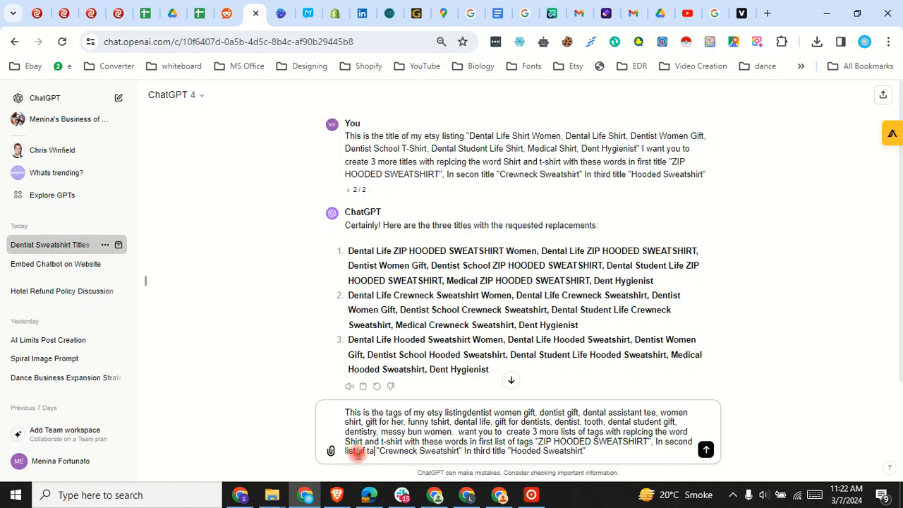
type("gs")
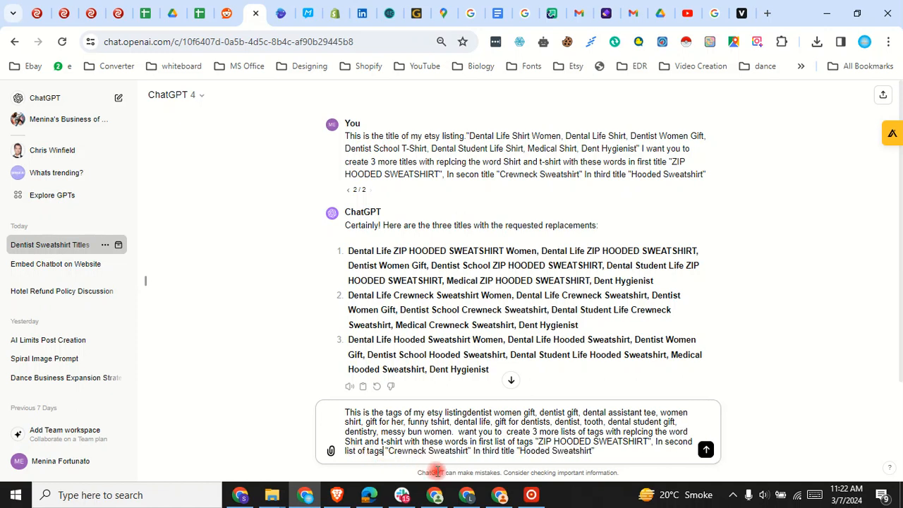
Step: Change "third title" to "third list of tags" before "Hooded Sweatshirt" and send the message
left_click(515, 451)
key("BackSpace")
key("BackSpace")
key("BackSpace")
key("BackSpace")
key("BackSpace")
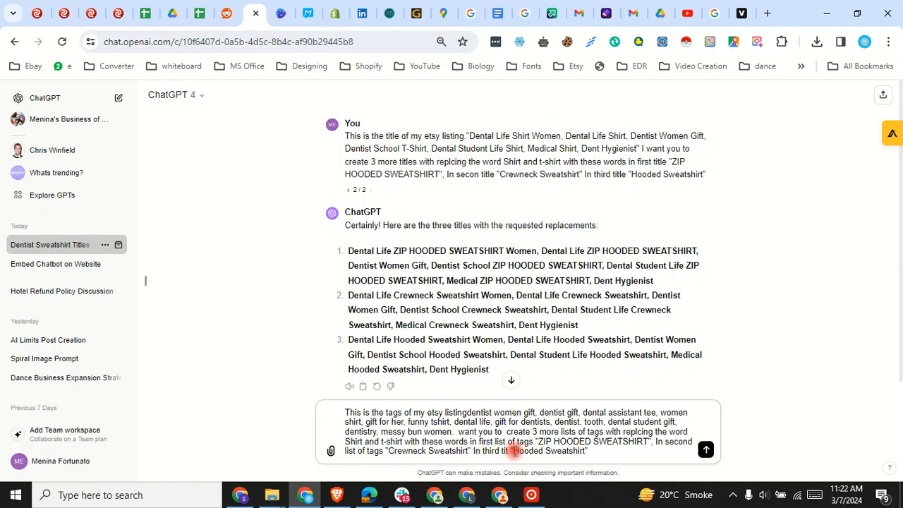
type("list o")
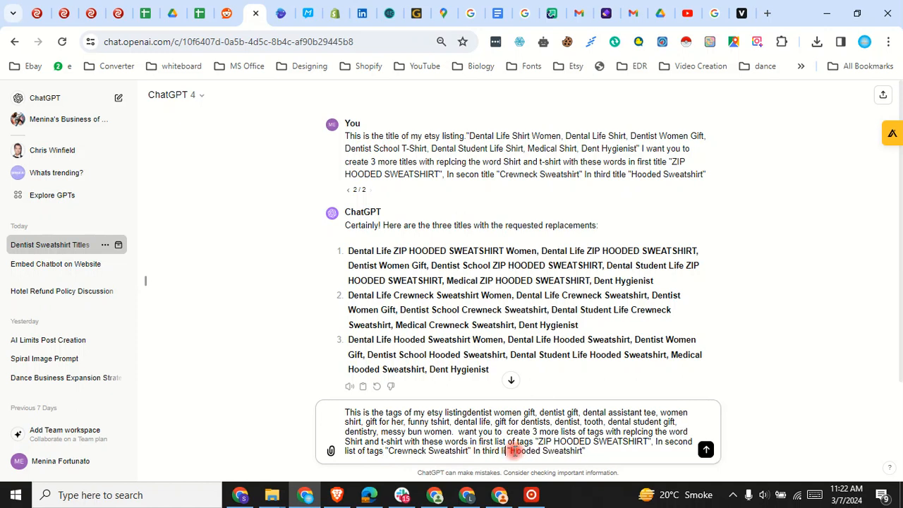
type("f tags")
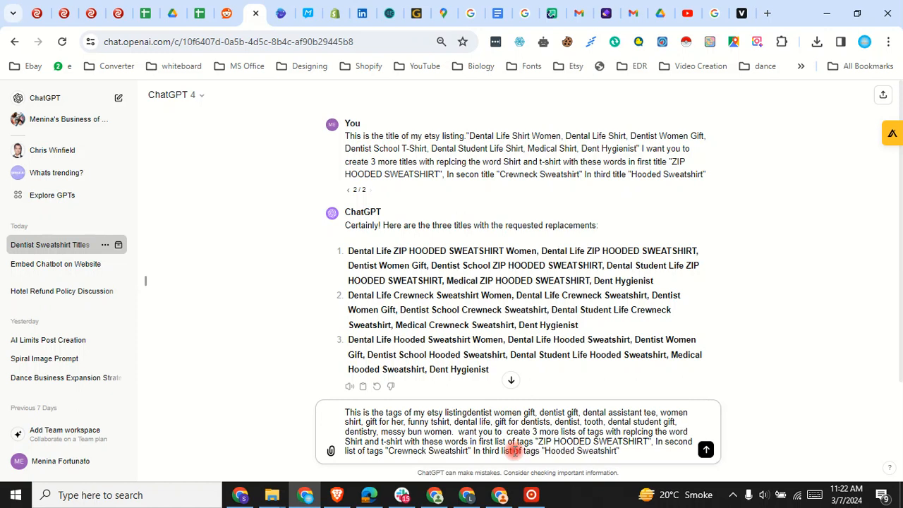
key("Return")
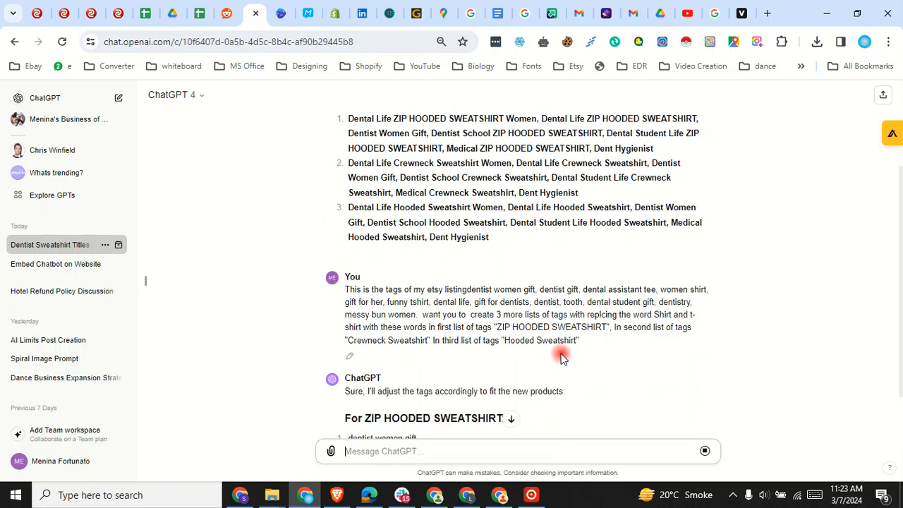
Step: Edit the sent tags prompt to end with "make each list with commas as I have given" and resubmit it
scroll(513, 329, "down", 1)
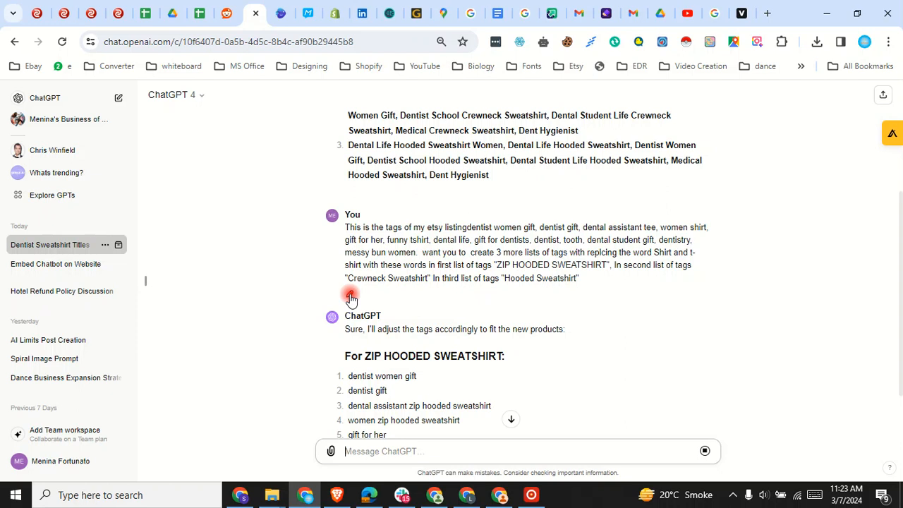
scroll(379, 299, "down", 1)
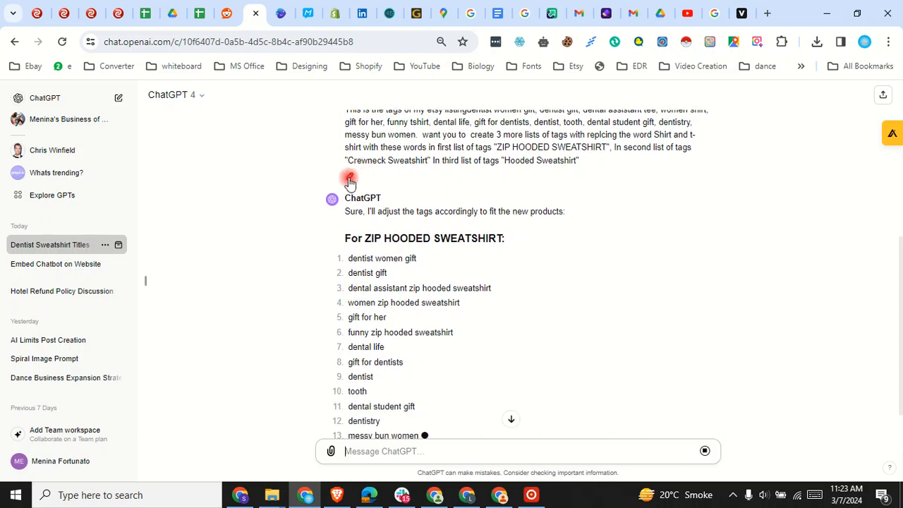
left_click(349, 182)
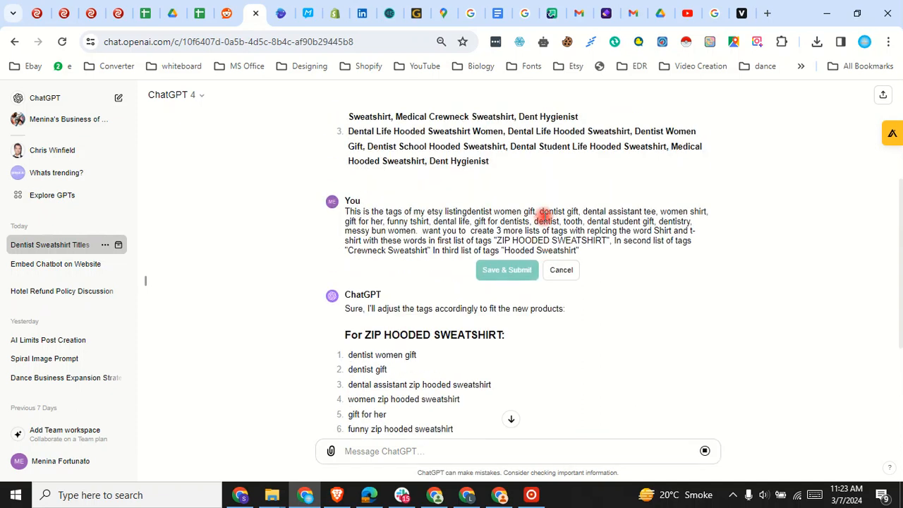
scroll(543, 214, "up", 1)
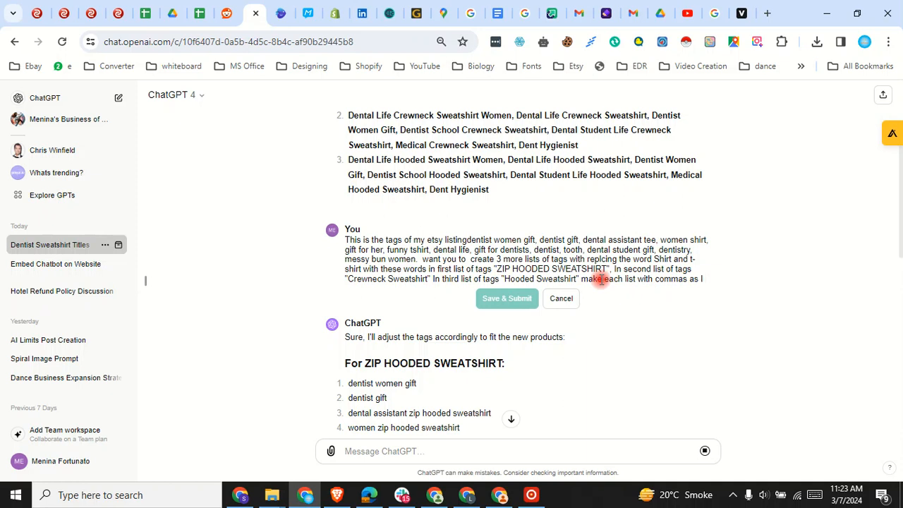
type("have given")
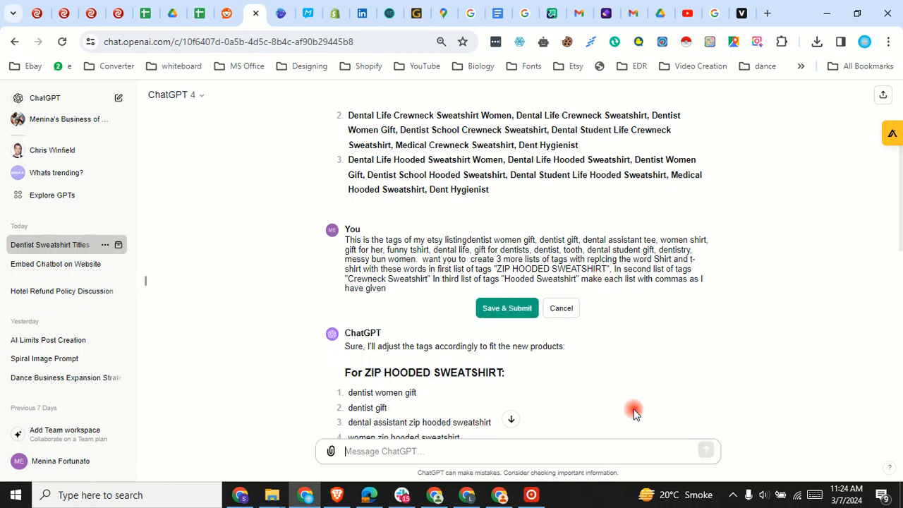
left_click(506, 308)
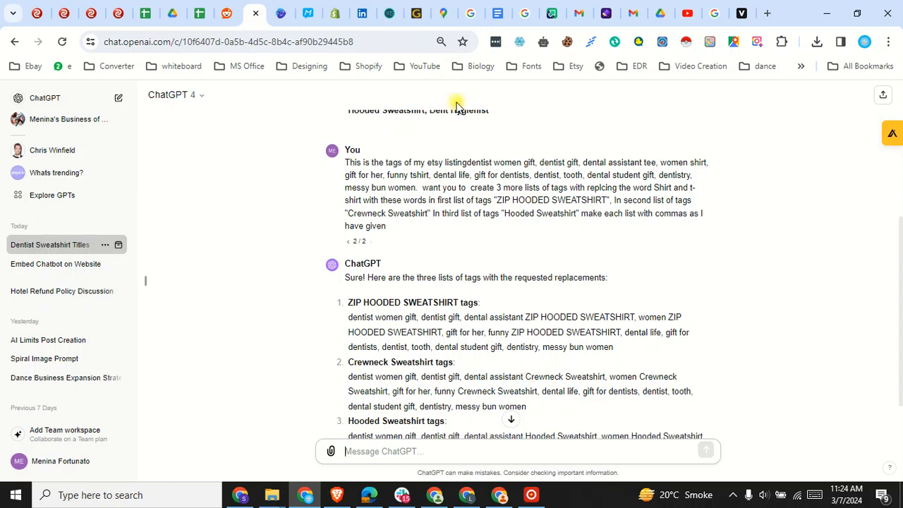
Step: Copy the three generated tag lists with their headings and paste them into cells C18 to C20 of the Titles and Tags spreadsheet
scroll(455, 106, "down", 1)
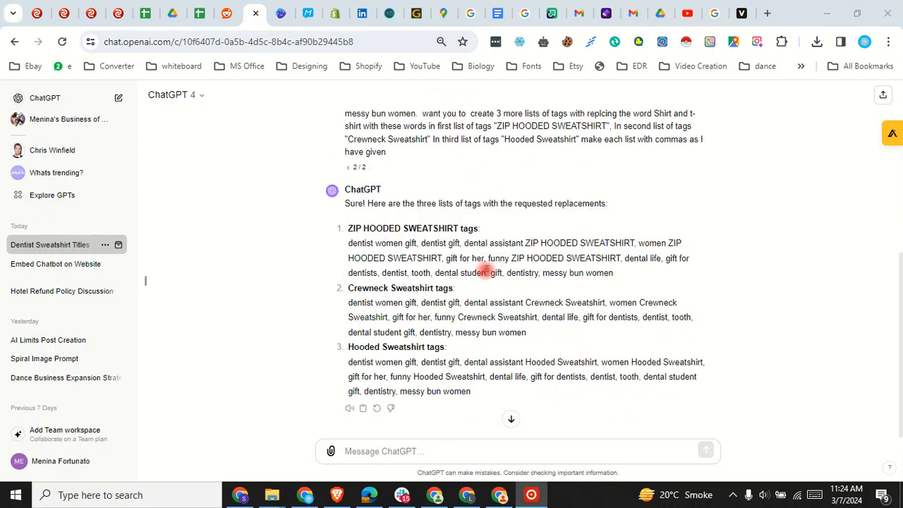
left_click(374, 241)
left_click_drag(372, 241, 479, 391)
right_click(478, 392)
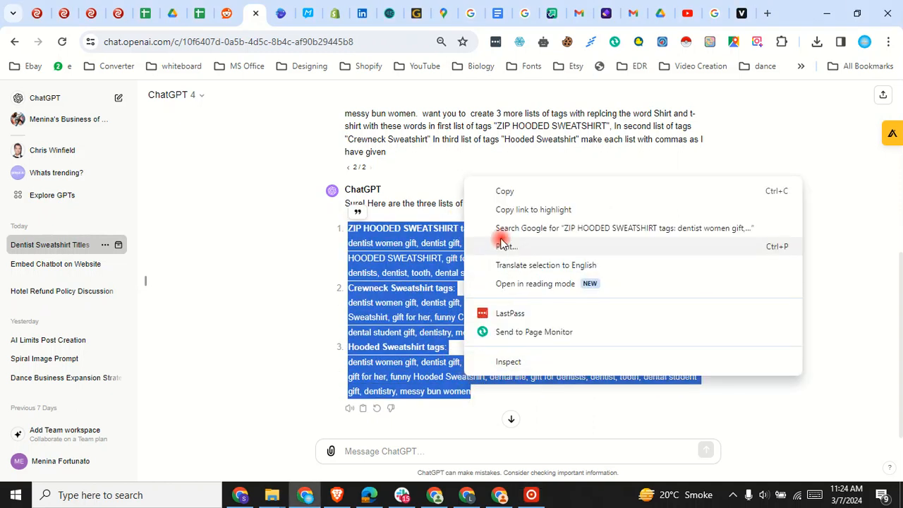
left_click(513, 198)
left_click(466, 495)
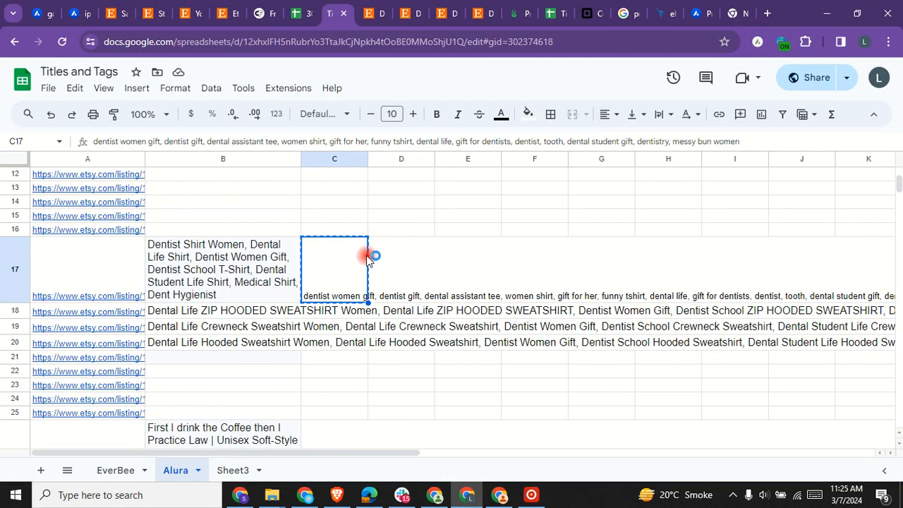
left_click(327, 312)
right_click(328, 317)
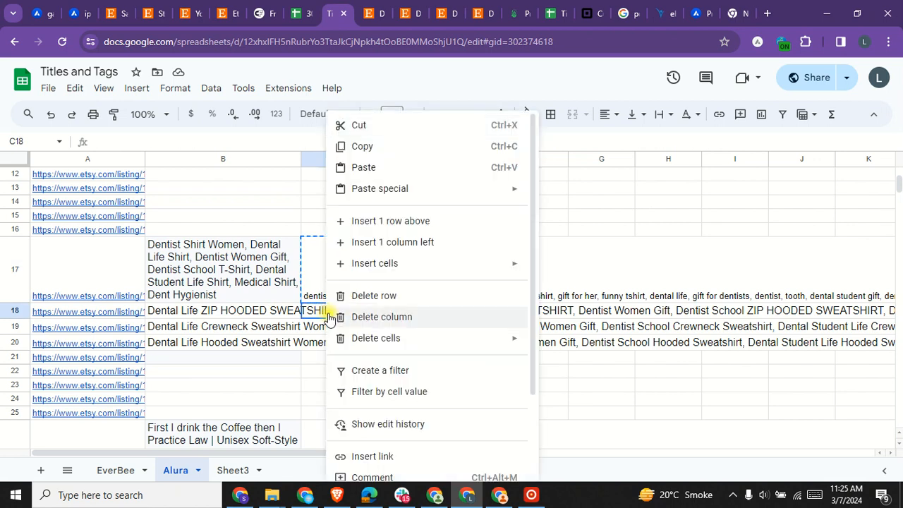
left_click(393, 168)
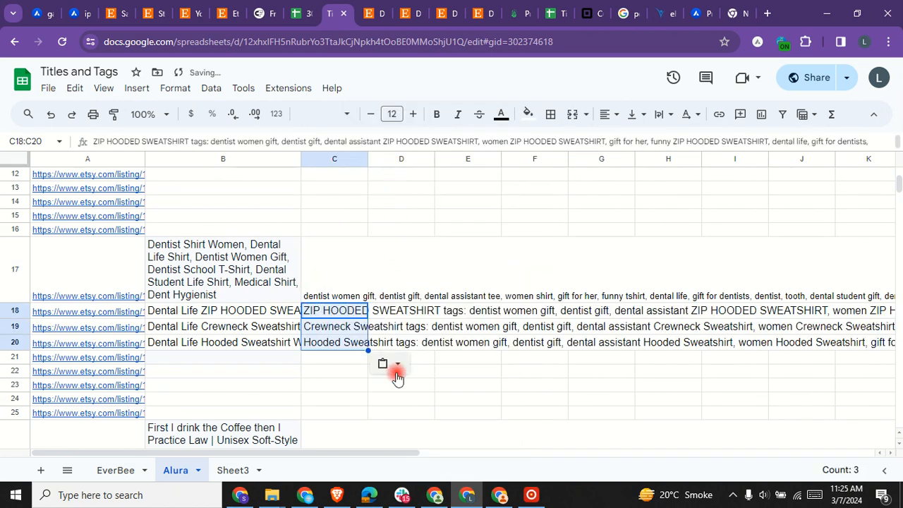
Step: Open cell C18 and review the pasted zip hooded sweatshirt tags from "dentist women gift" to the end
left_click(326, 314)
left_click(389, 322)
double_click(367, 312)
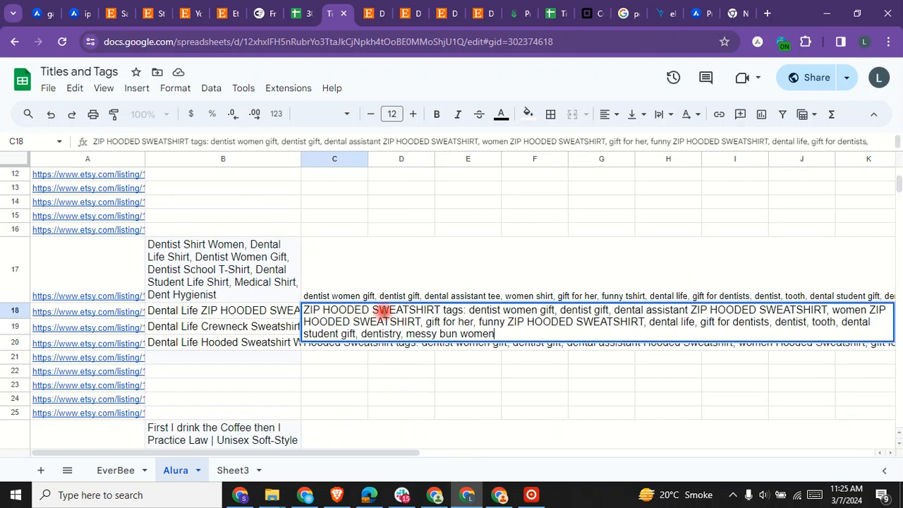
left_click_drag(471, 310, 497, 346)
left_click(491, 373)
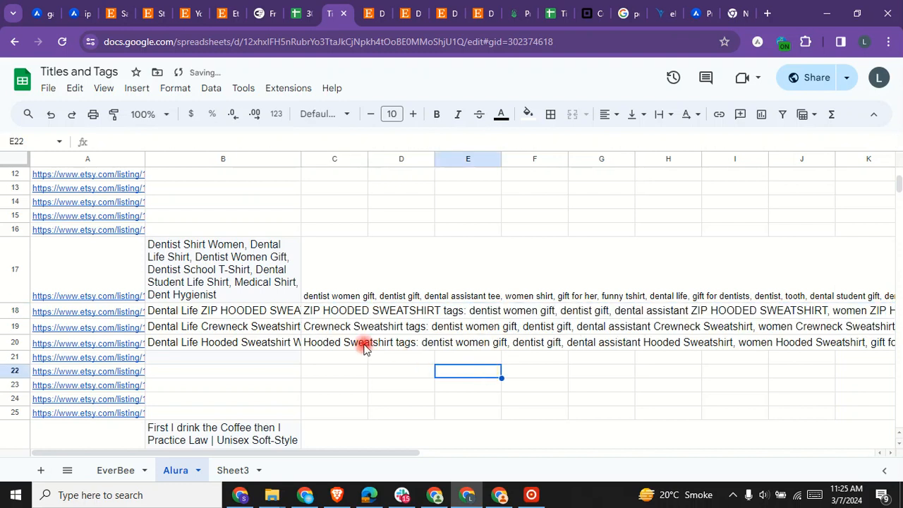